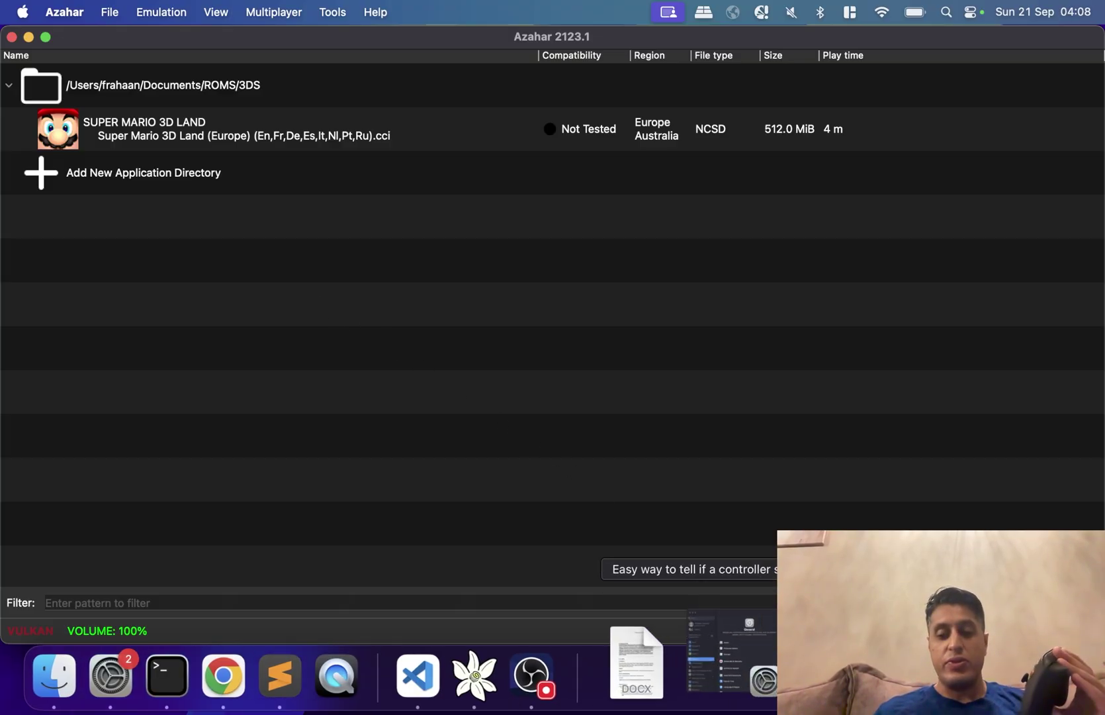
Step: Switch to Chrome and compare the Reddit and Imgur pictures of Xbox controllers with and without Bluetooth, then minimise the browser
left_click(820, 668)
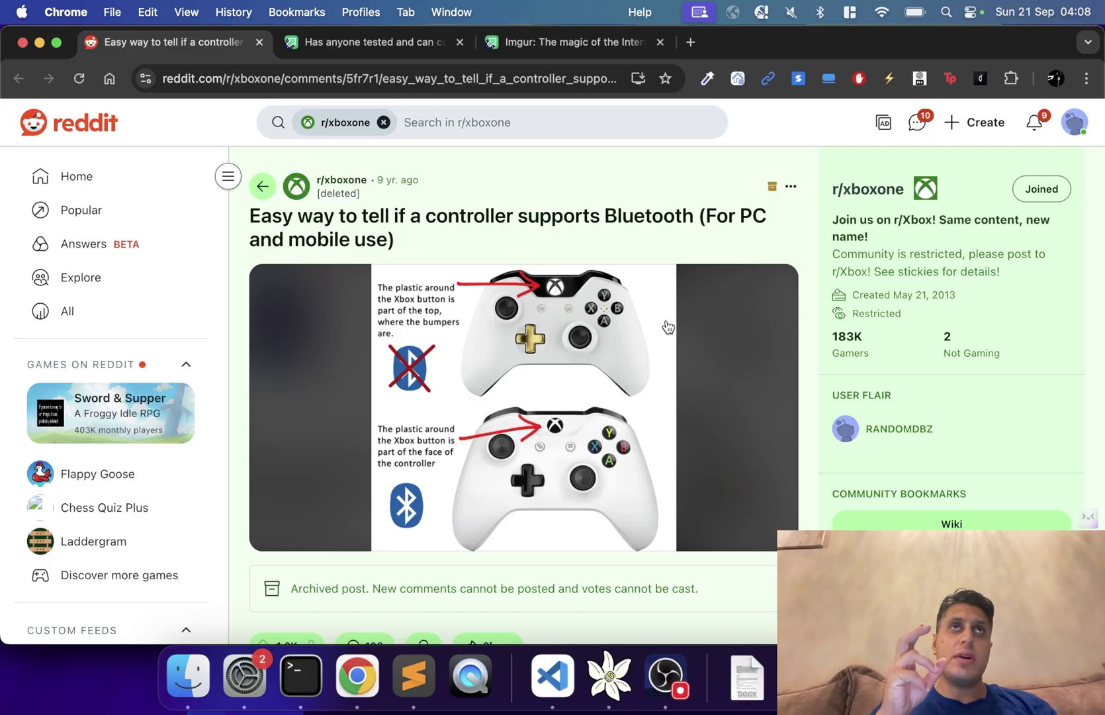
left_click(372, 44)
left_click(555, 43)
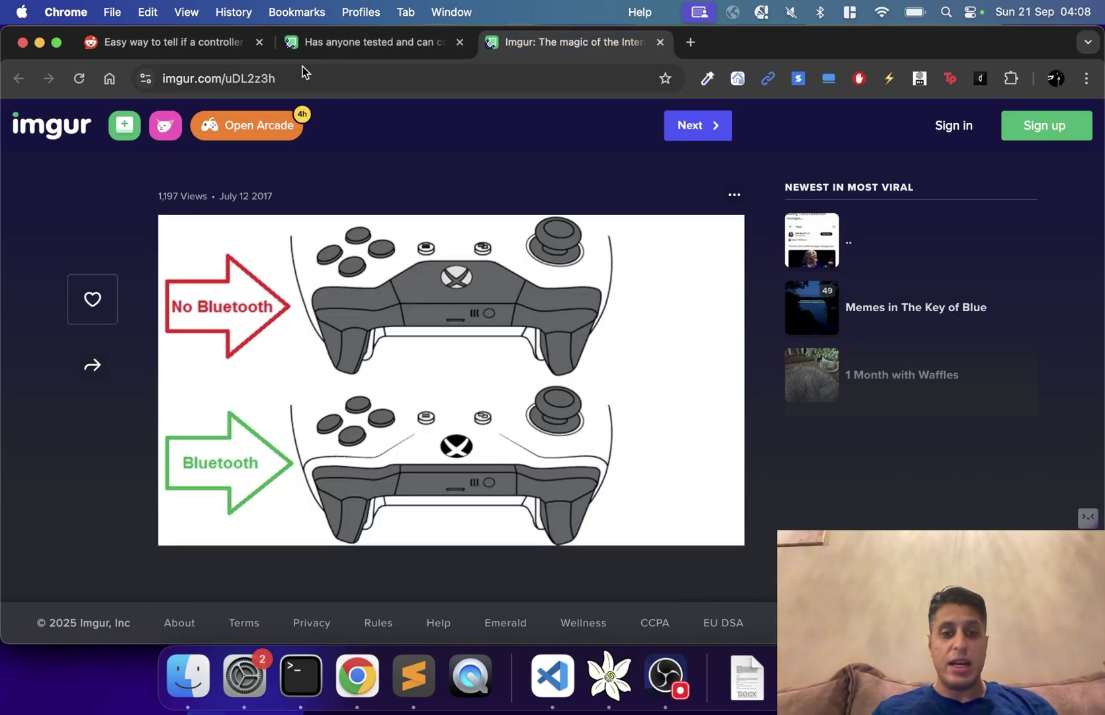
left_click(207, 47)
scroll(458, 457, "down", 1)
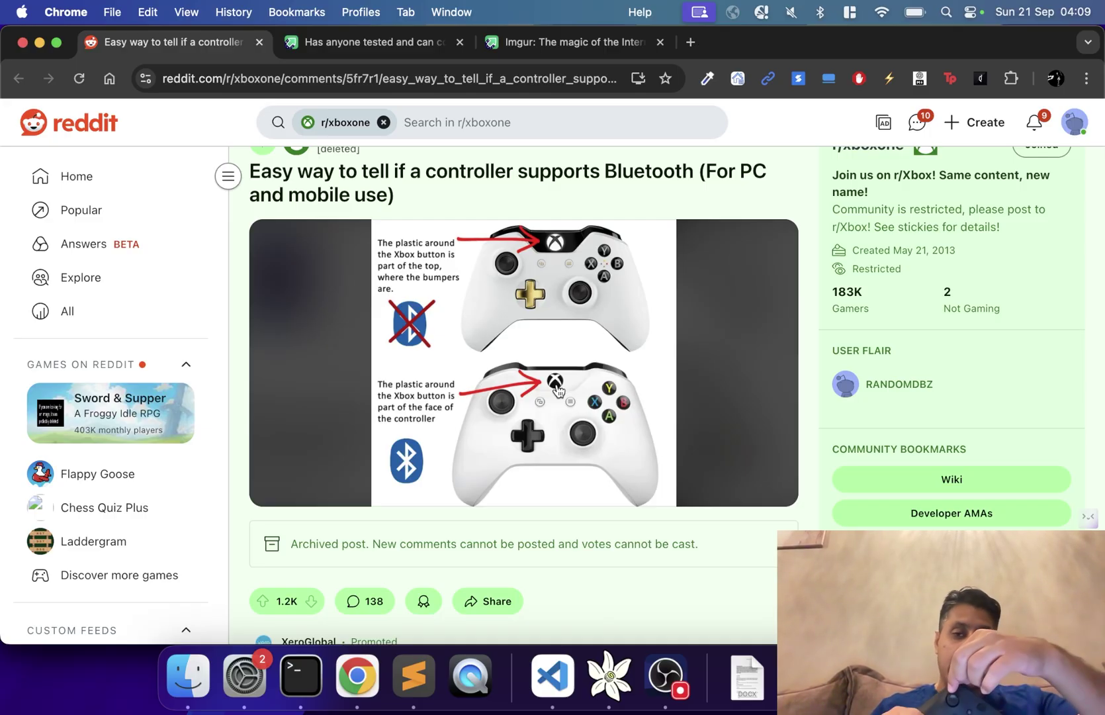
left_click(394, 53)
scroll(468, 557, "down", 2)
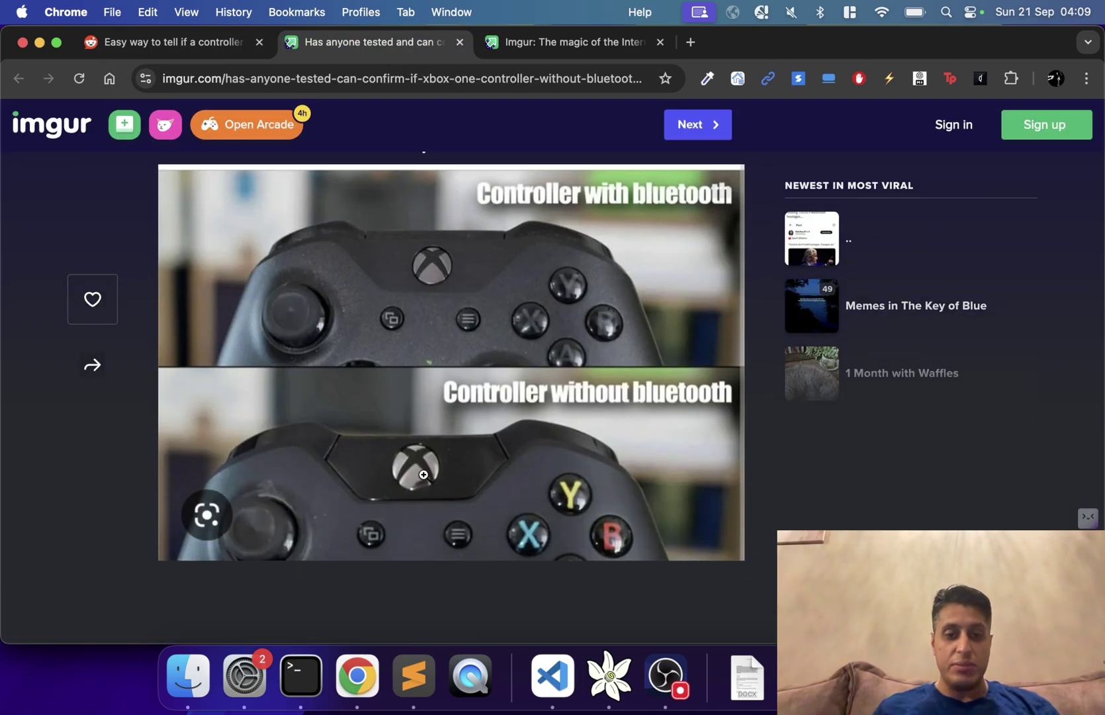
left_click(572, 41)
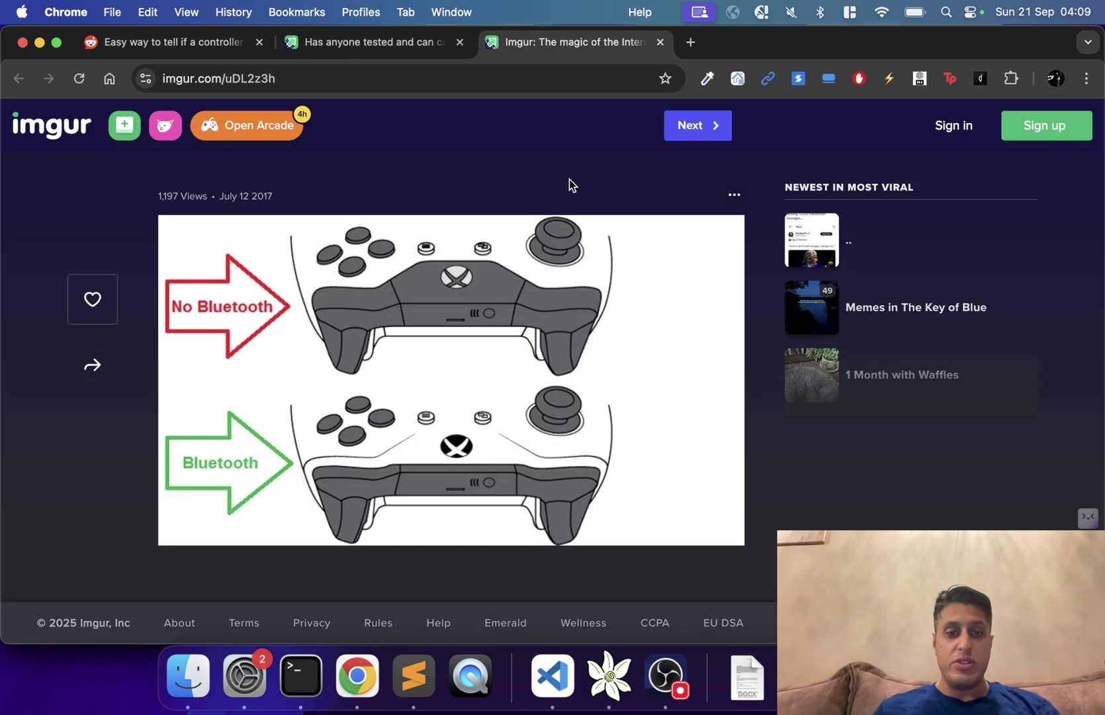
left_click(381, 52)
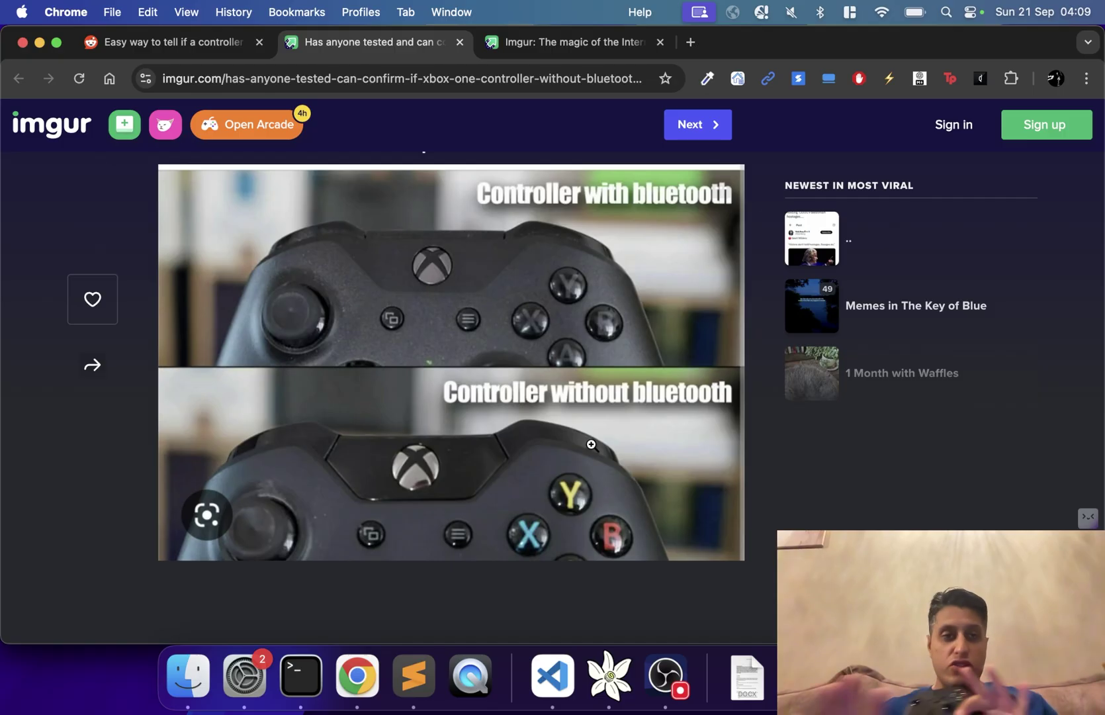
left_click(39, 43)
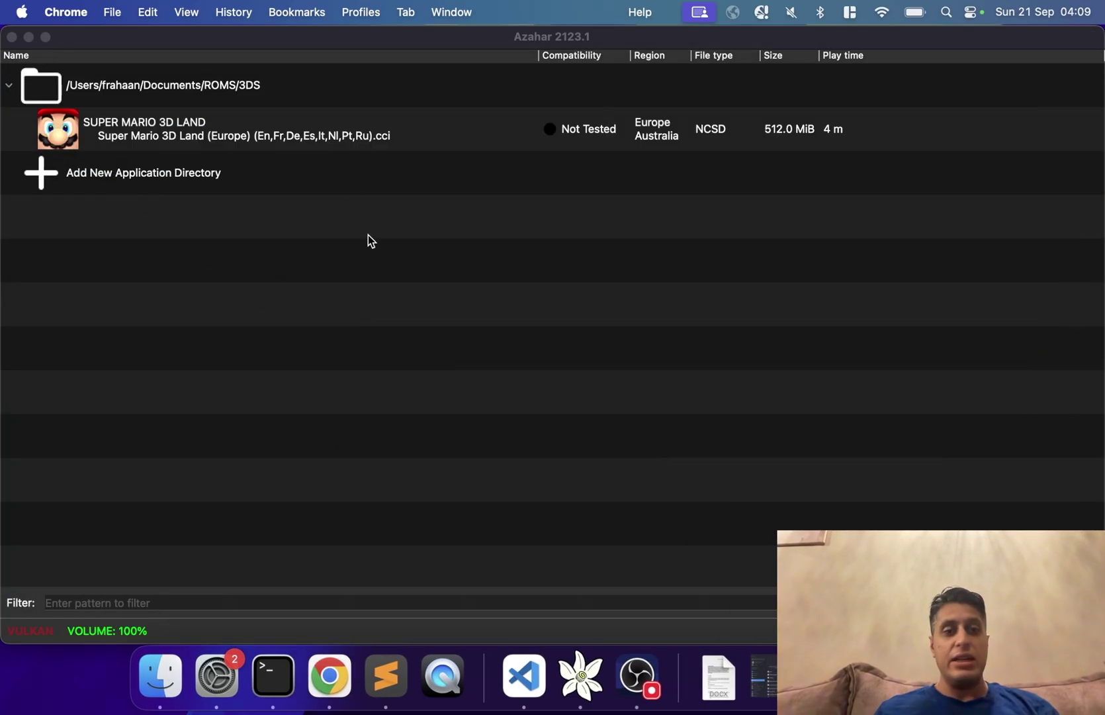
left_click(104, 11)
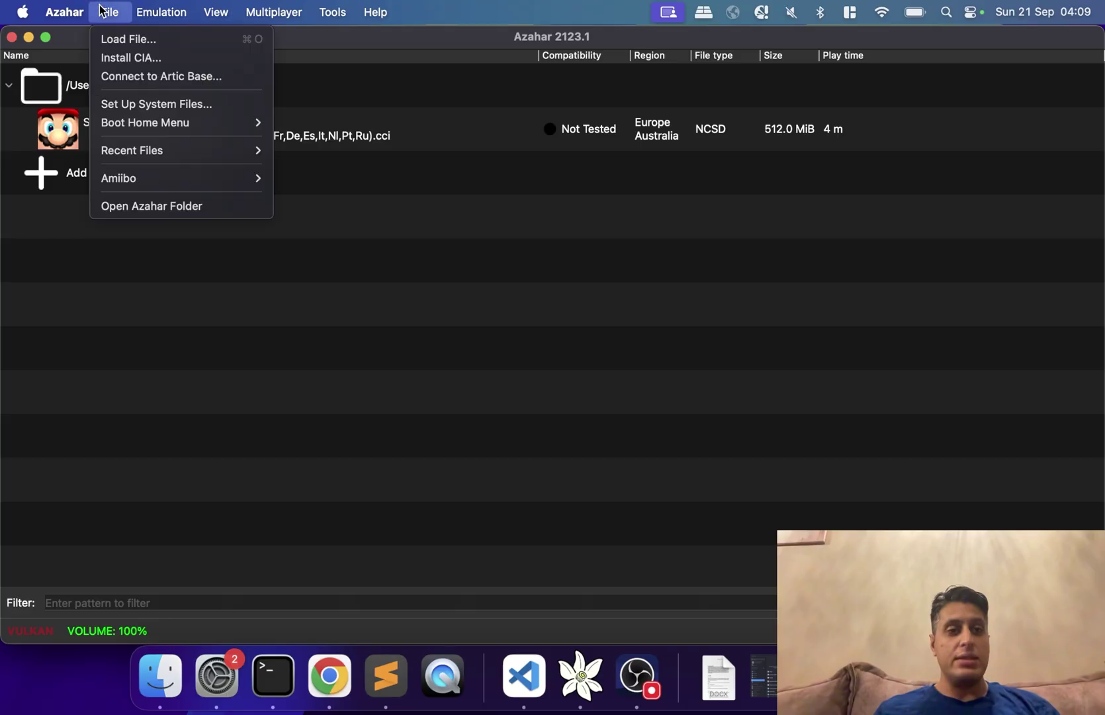
mouse_move(76, 10)
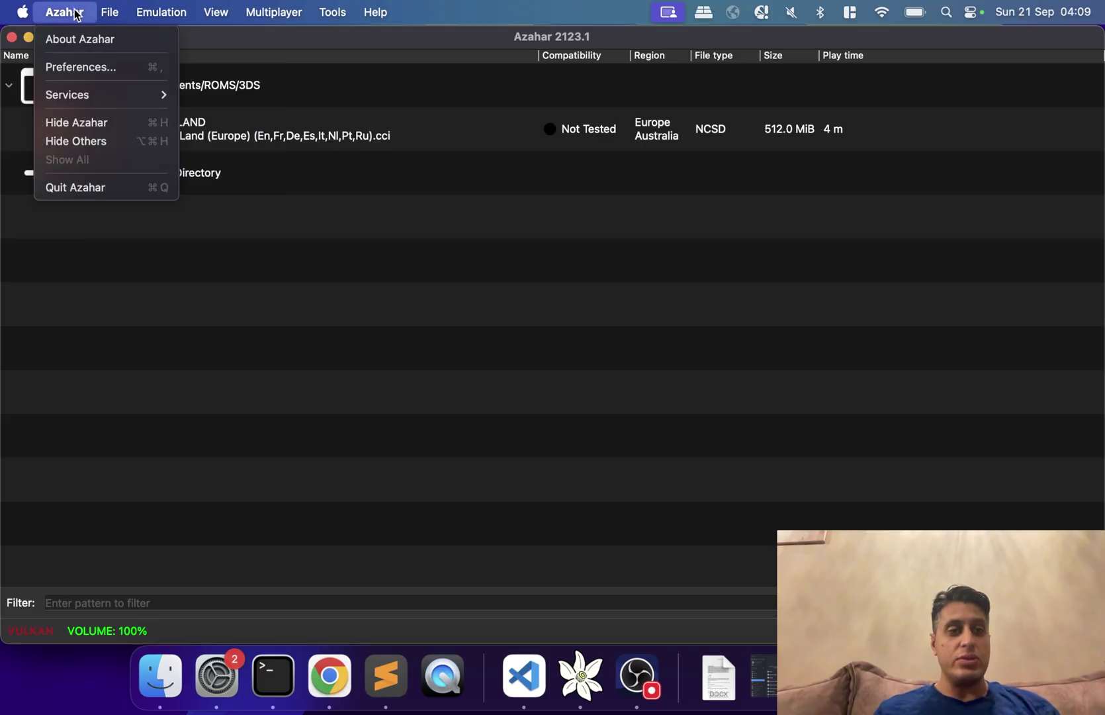
left_click(76, 66)
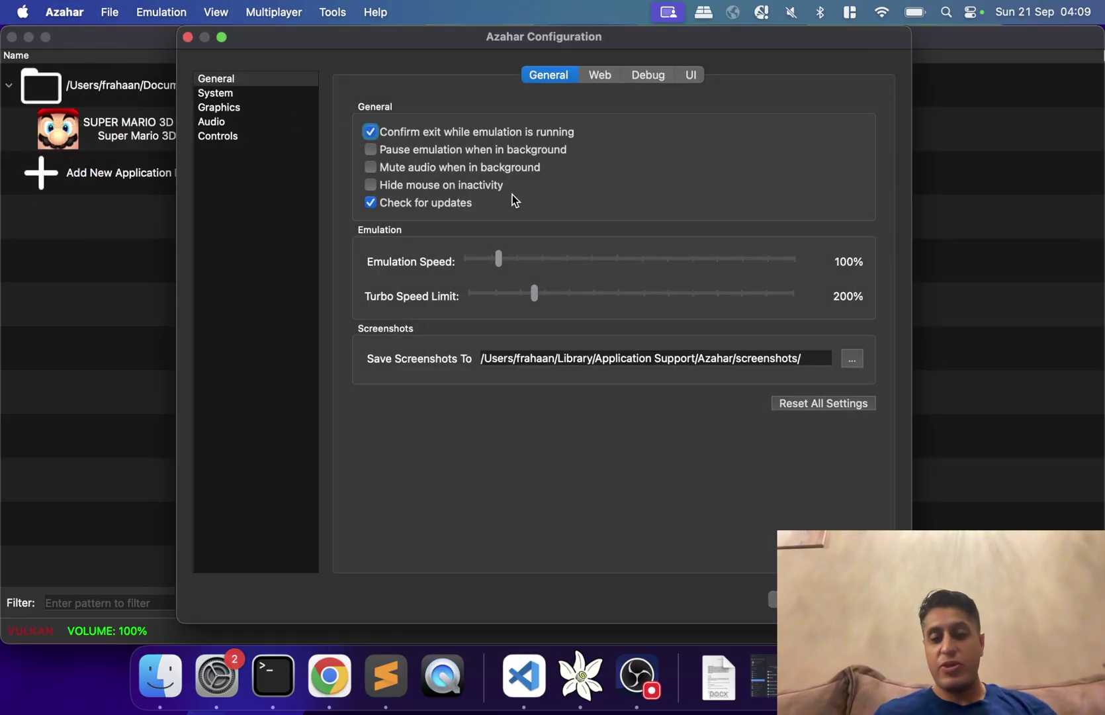
left_click(773, 599)
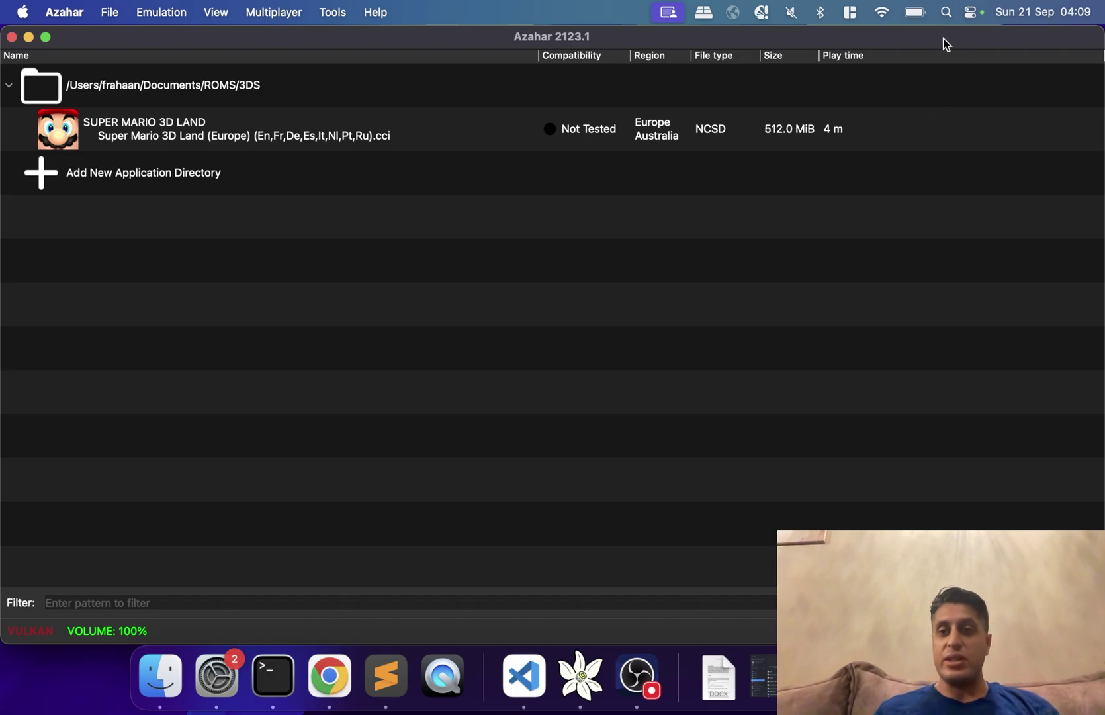
Step: Search for and open System Settings and display the Mac's Bluetooth settings
left_click(946, 13)
type("syst")
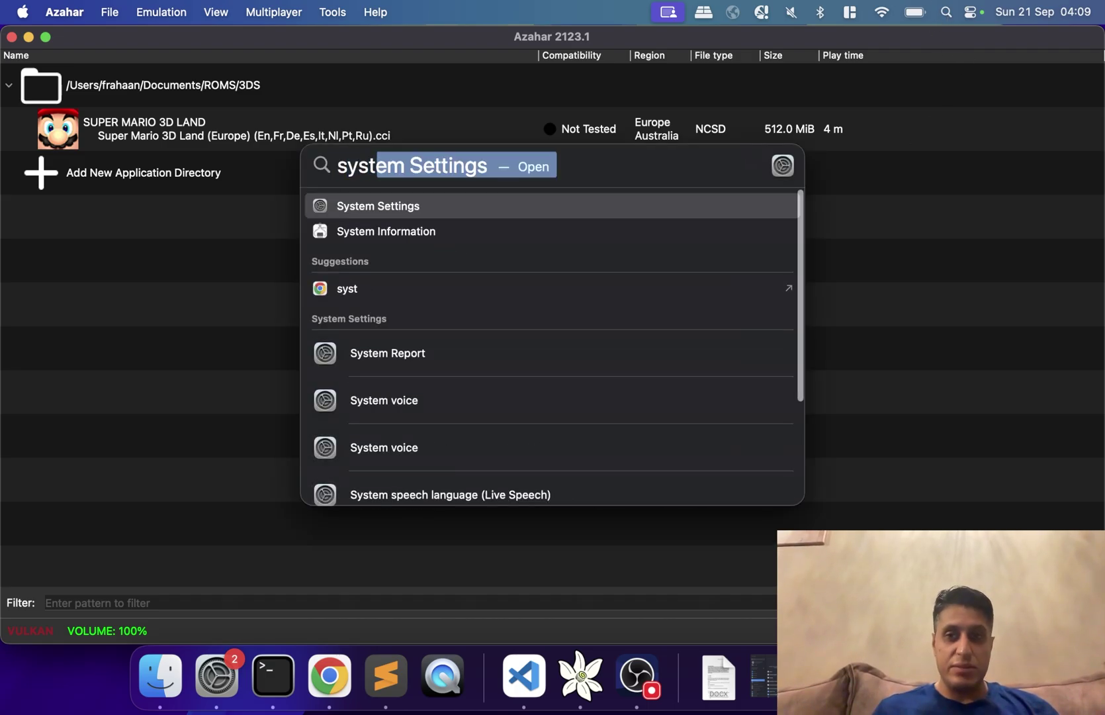
key("Return")
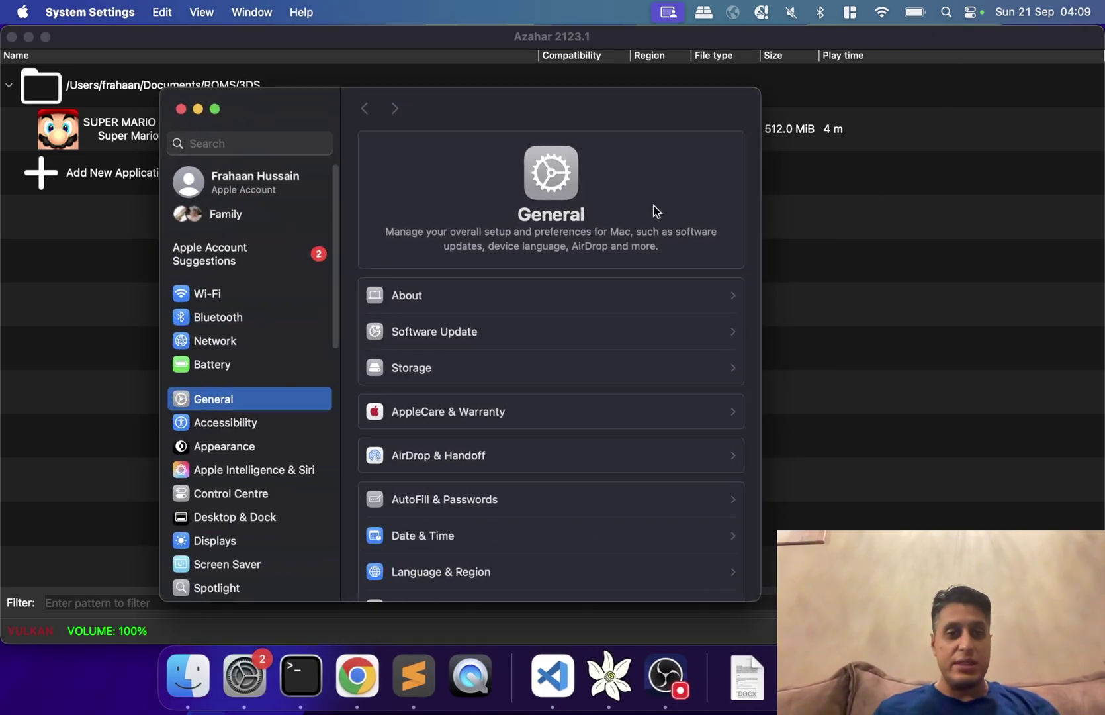
scroll(267, 477, "down", 5)
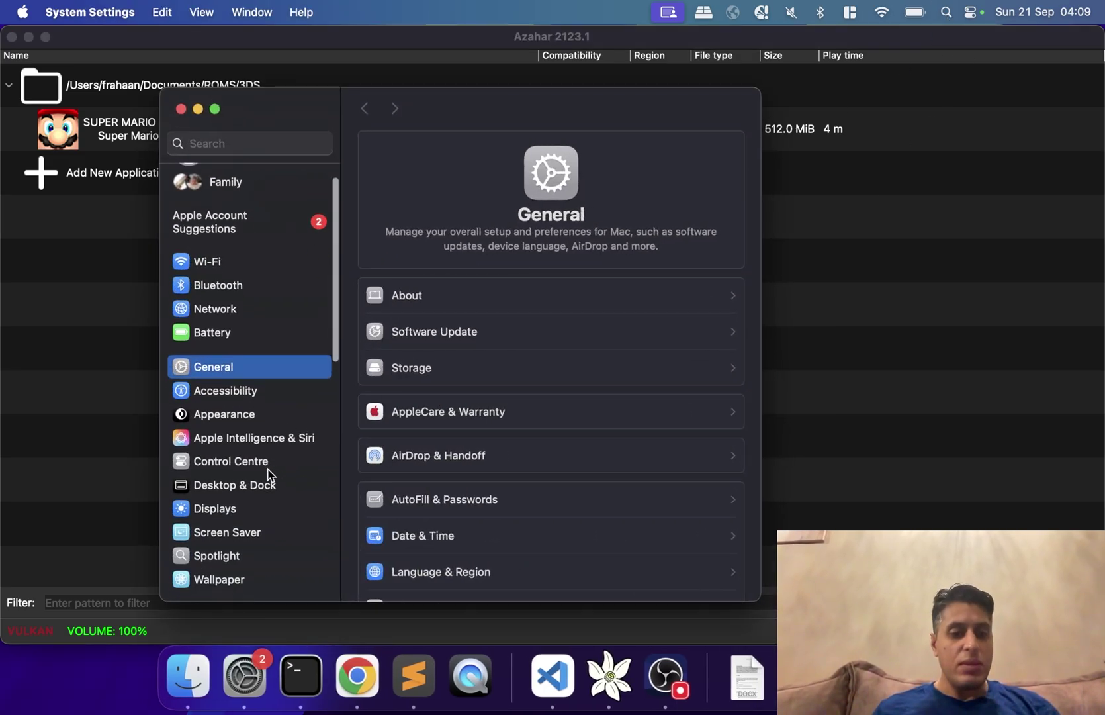
left_click(828, 12)
left_click(830, 13)
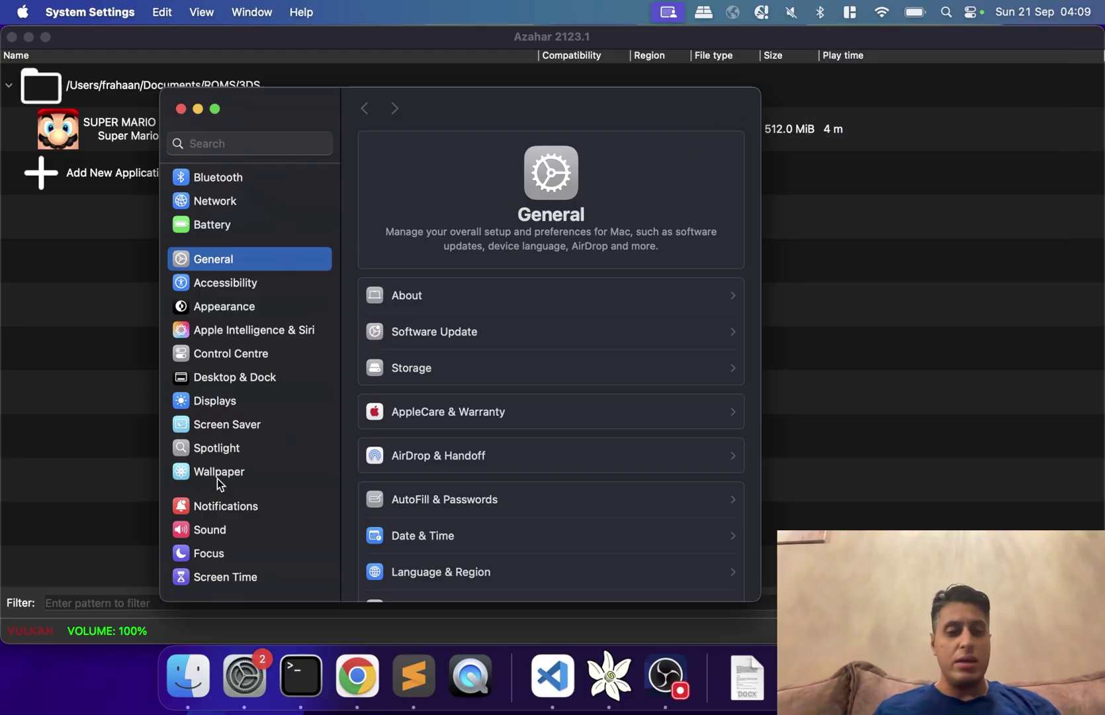
scroll(239, 485, "down", 1)
scroll(239, 477, "up", 4)
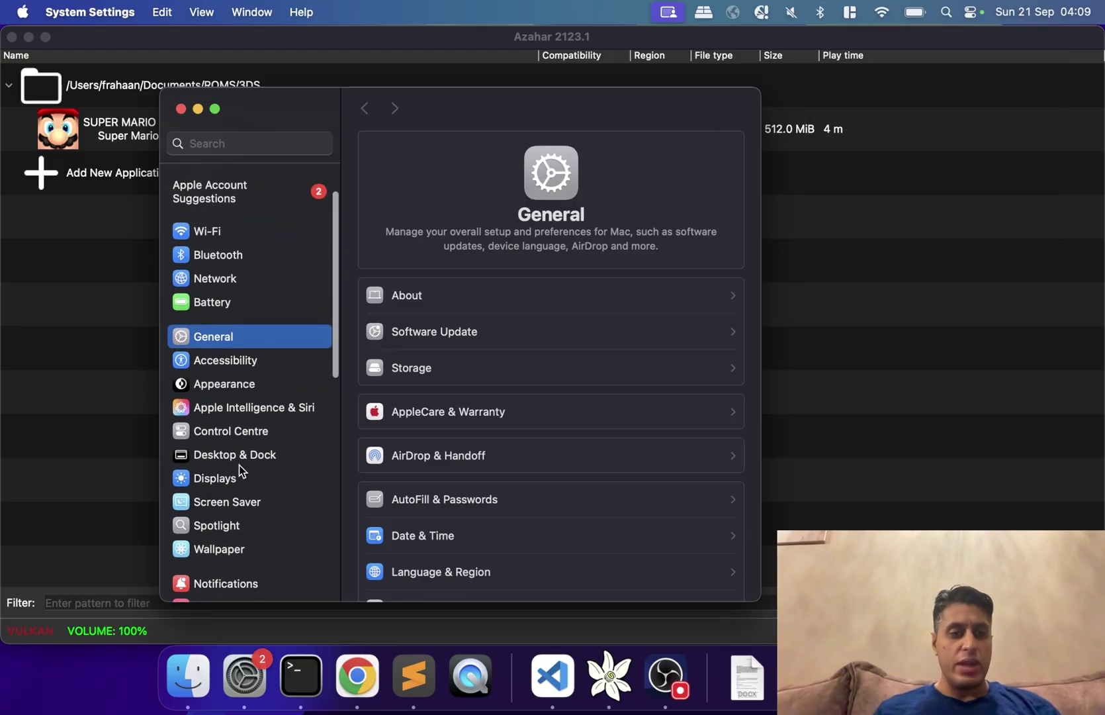
left_click(222, 257)
Step: Forget the previously paired Xbox Wireless Controller in the list of Bluetooth devices and confirm its removal
scroll(606, 351, "down", 4)
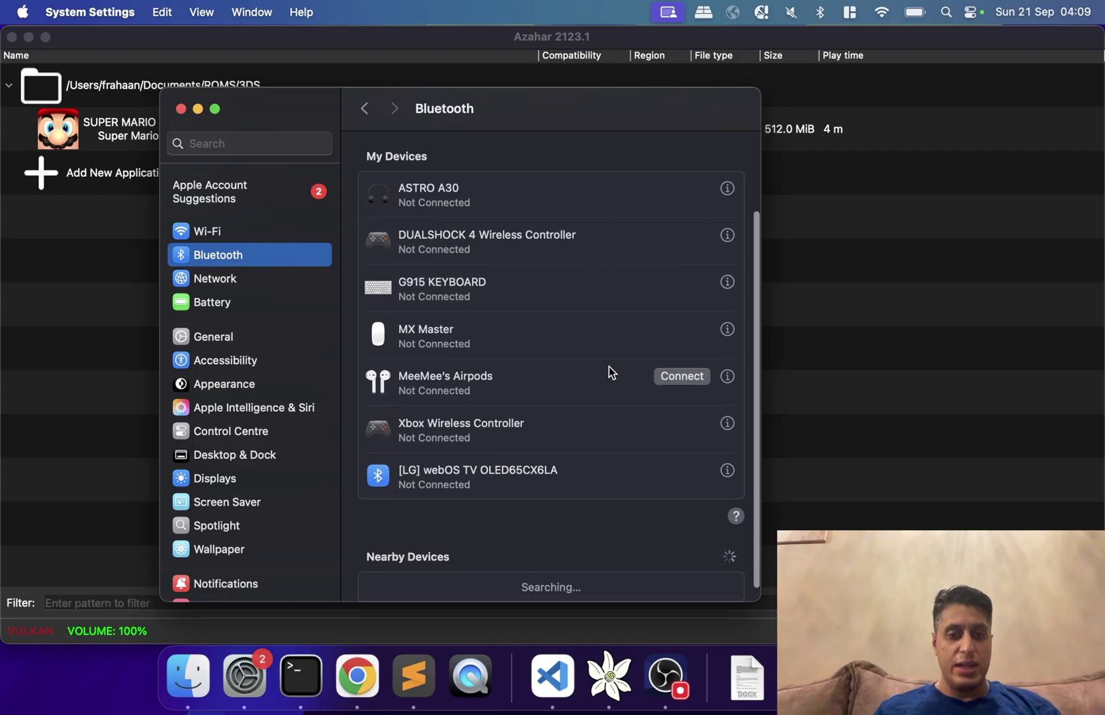
left_click(728, 416)
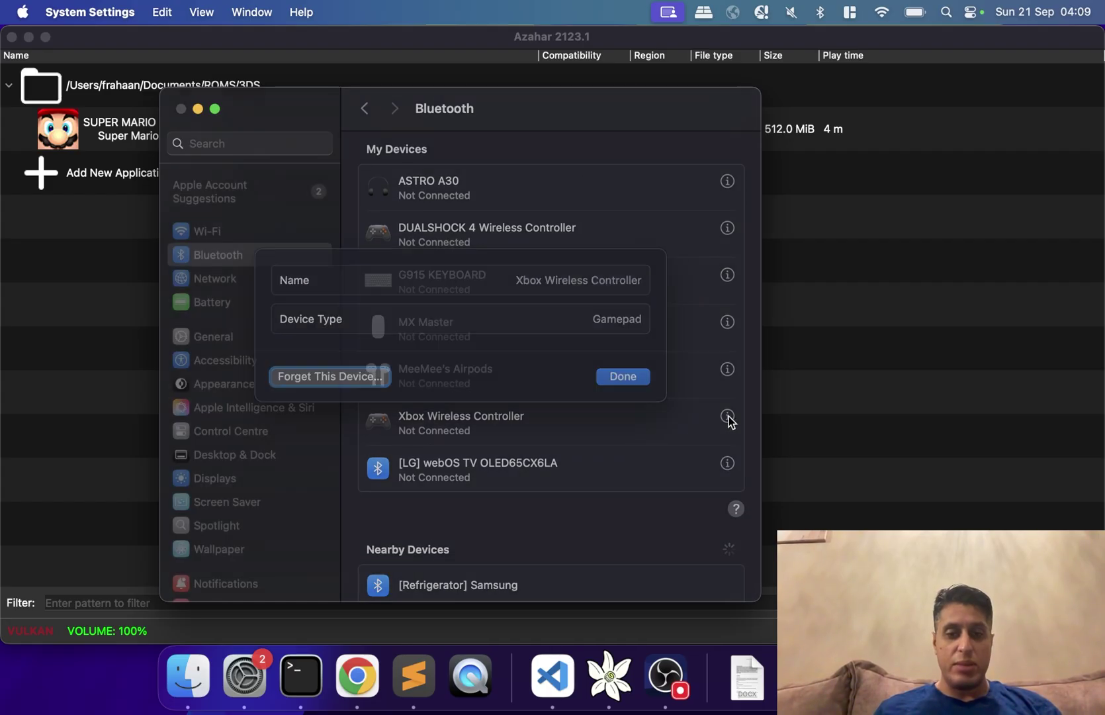
left_click(348, 397)
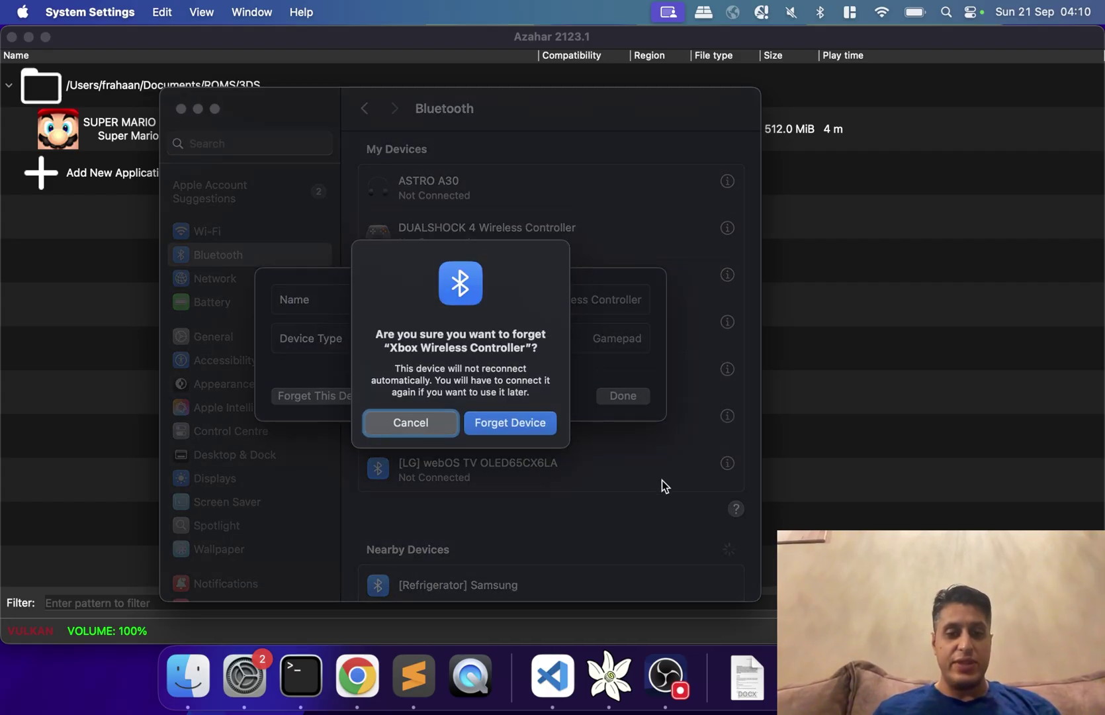
left_click(523, 423)
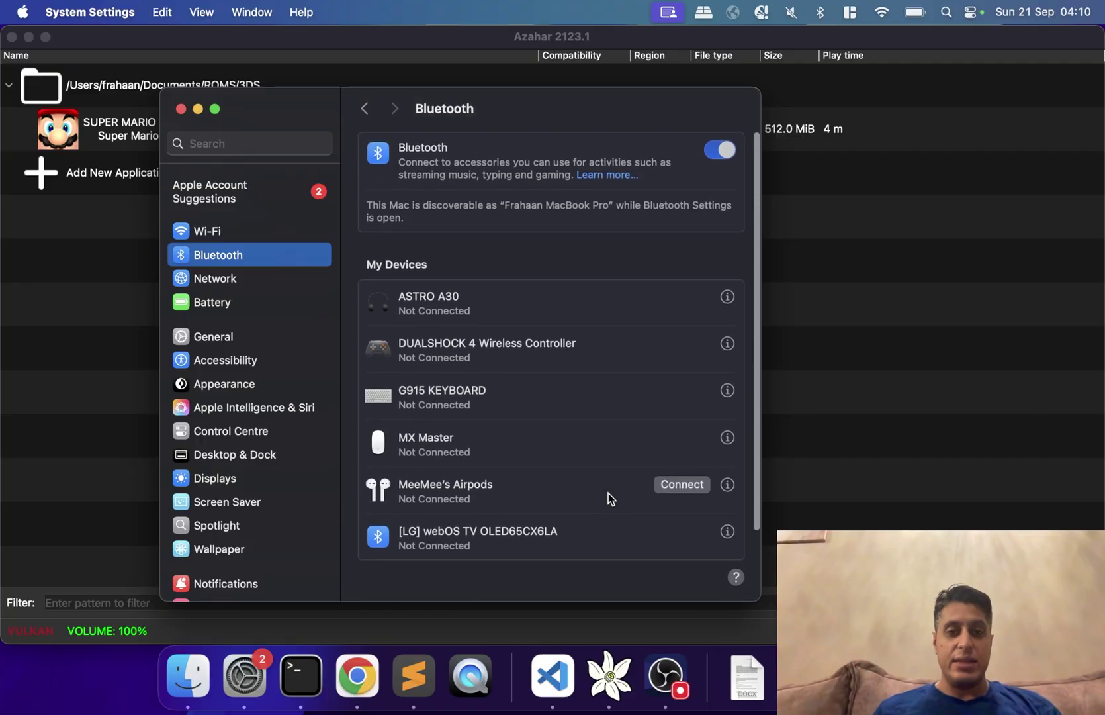
Step: Connect the Xbox Wireless Controller from the nearby Bluetooth devices, check its connection and close System Settings
scroll(564, 147, "down", 3)
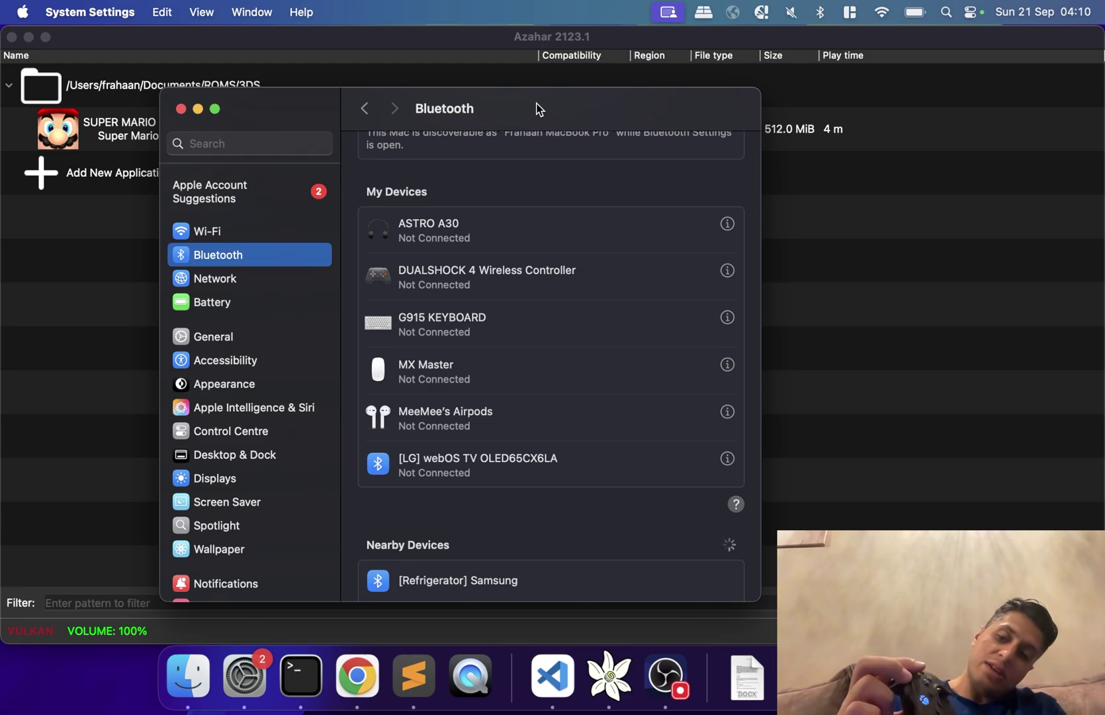
scroll(584, 297, "down", 5)
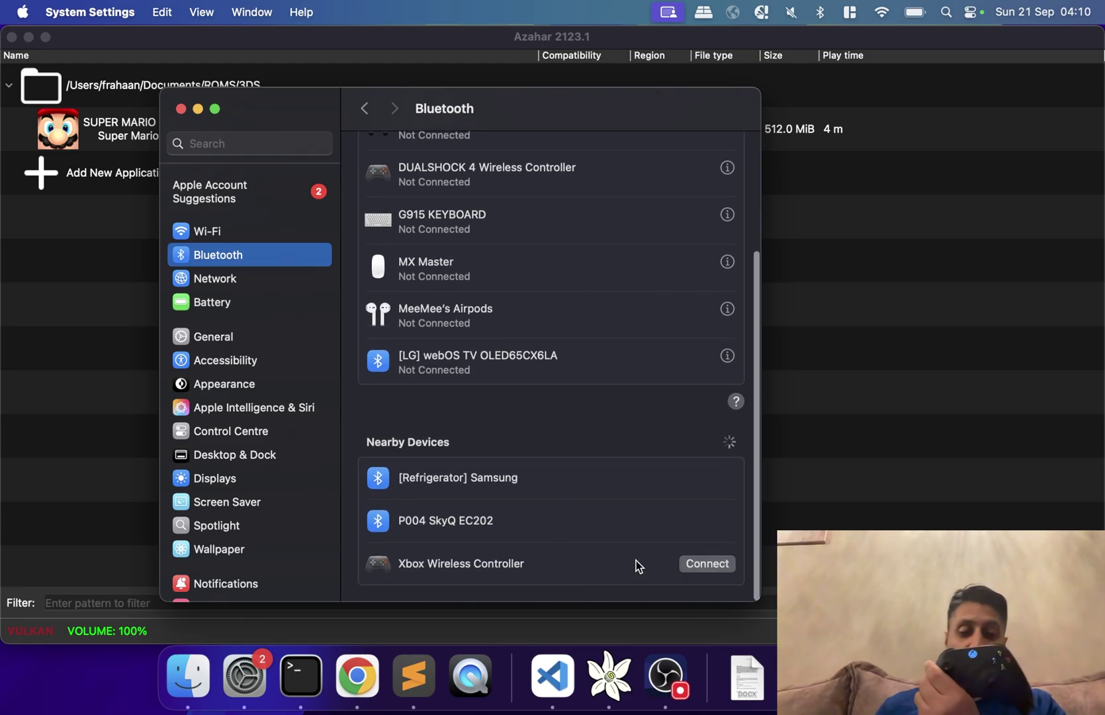
left_click(705, 563)
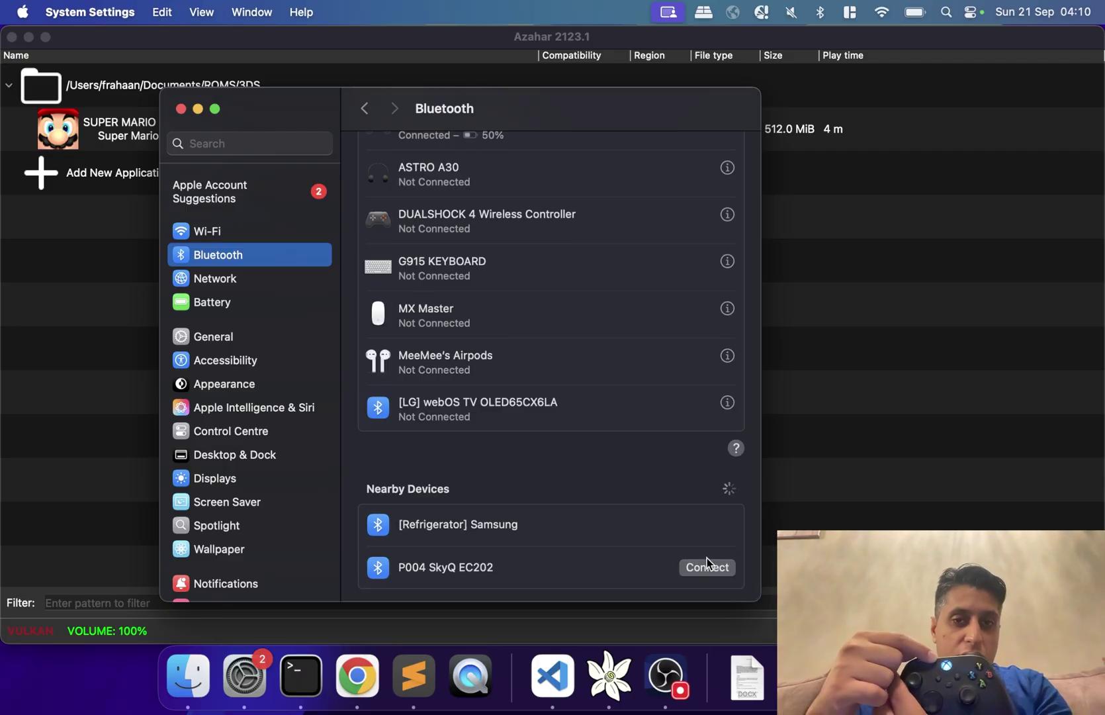
scroll(620, 445, "up", 2)
scroll(620, 445, "up", 3)
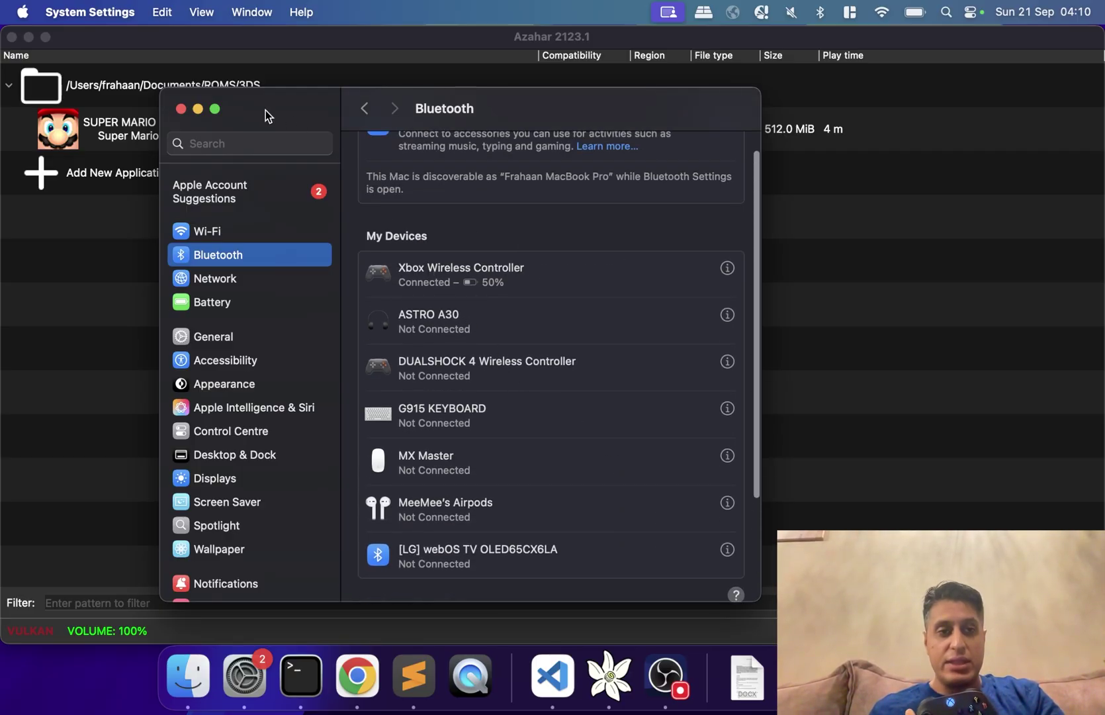
left_click(181, 109)
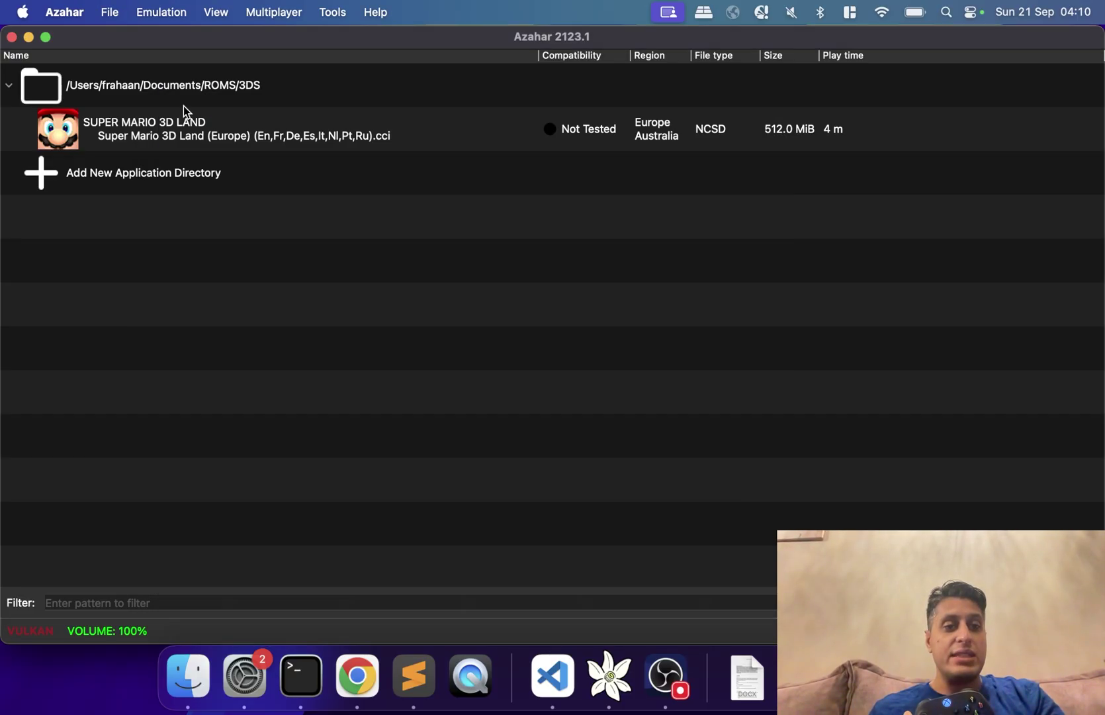
Step: Open the input controls configuration in Azahar's preferences
left_click(63, 14)
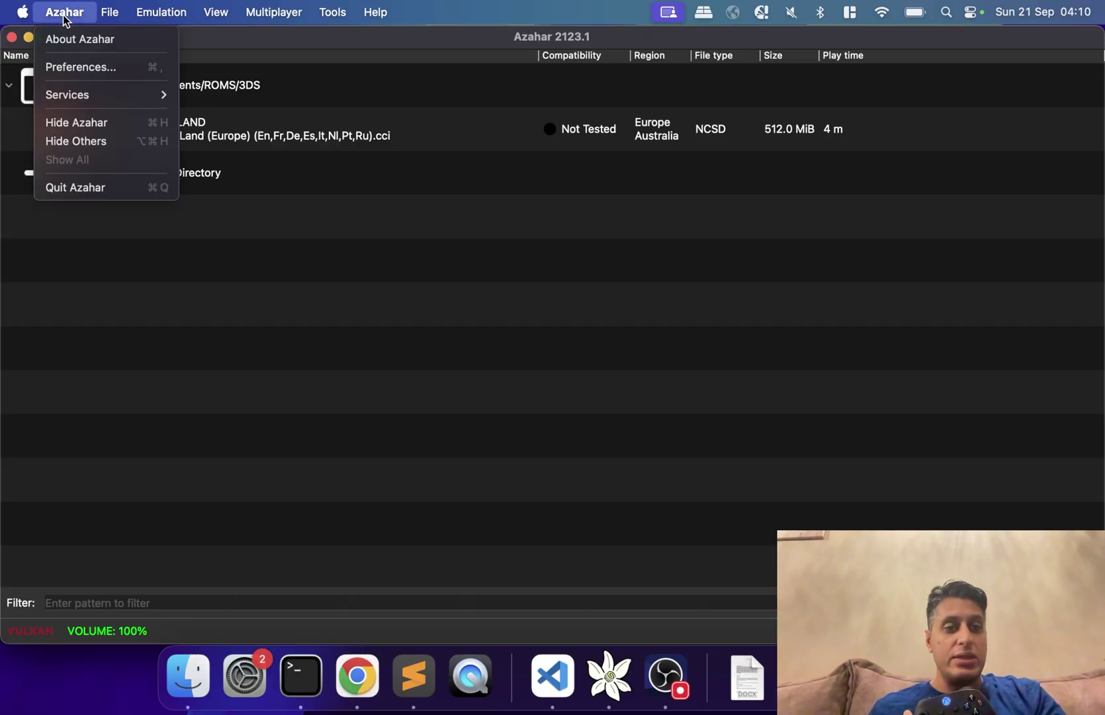
left_click(86, 68)
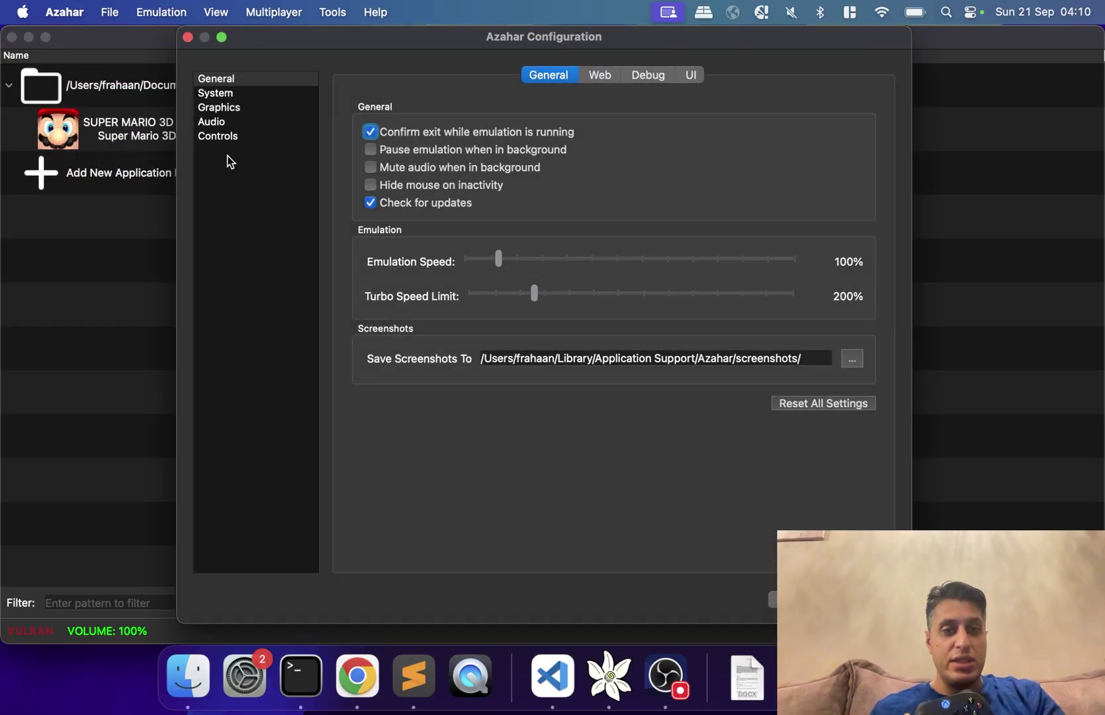
left_click(225, 137)
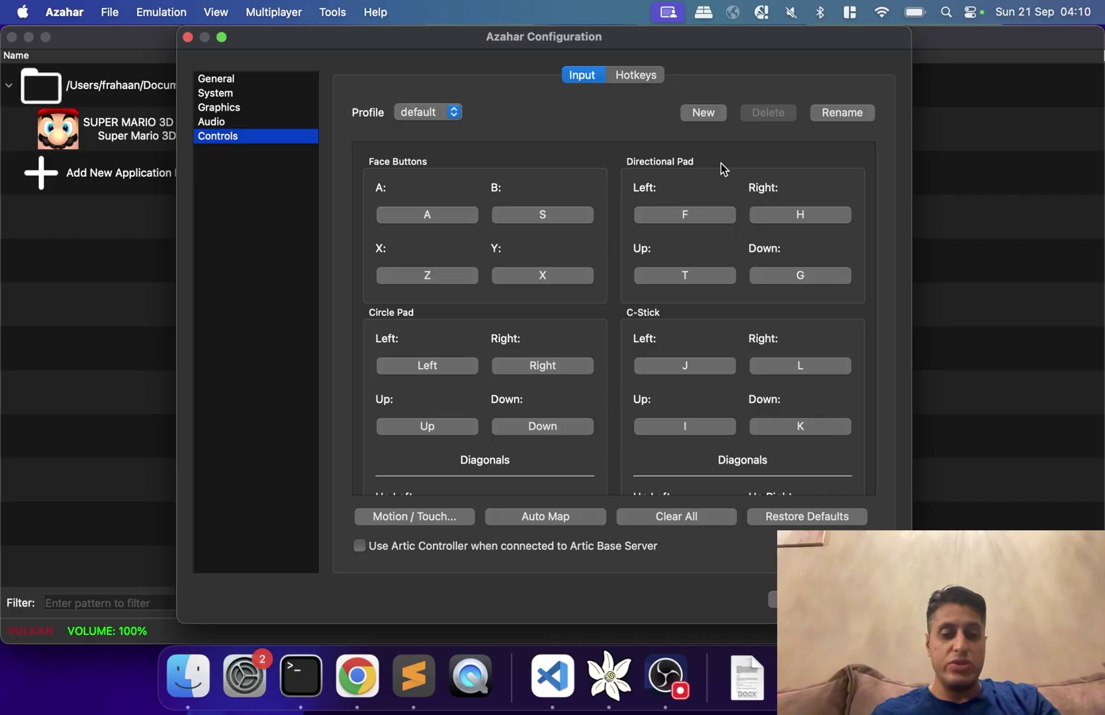
Step: Map face button A to the controller's Button 0 and face button B to Button 1
left_click(423, 216)
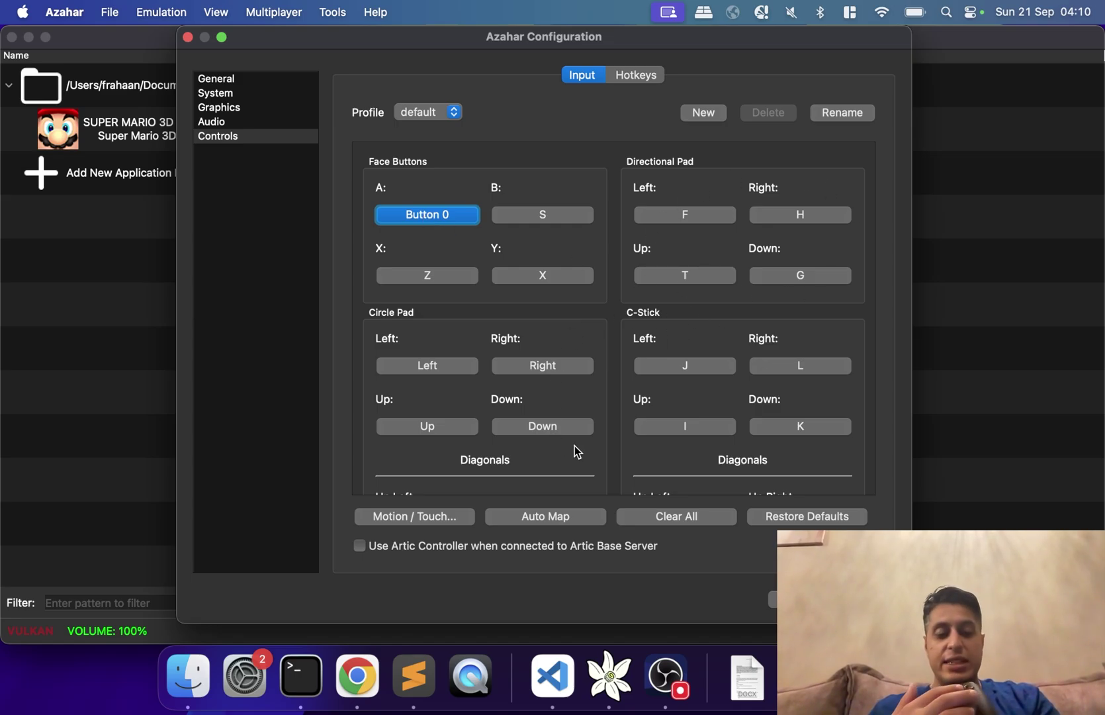
left_click(543, 215)
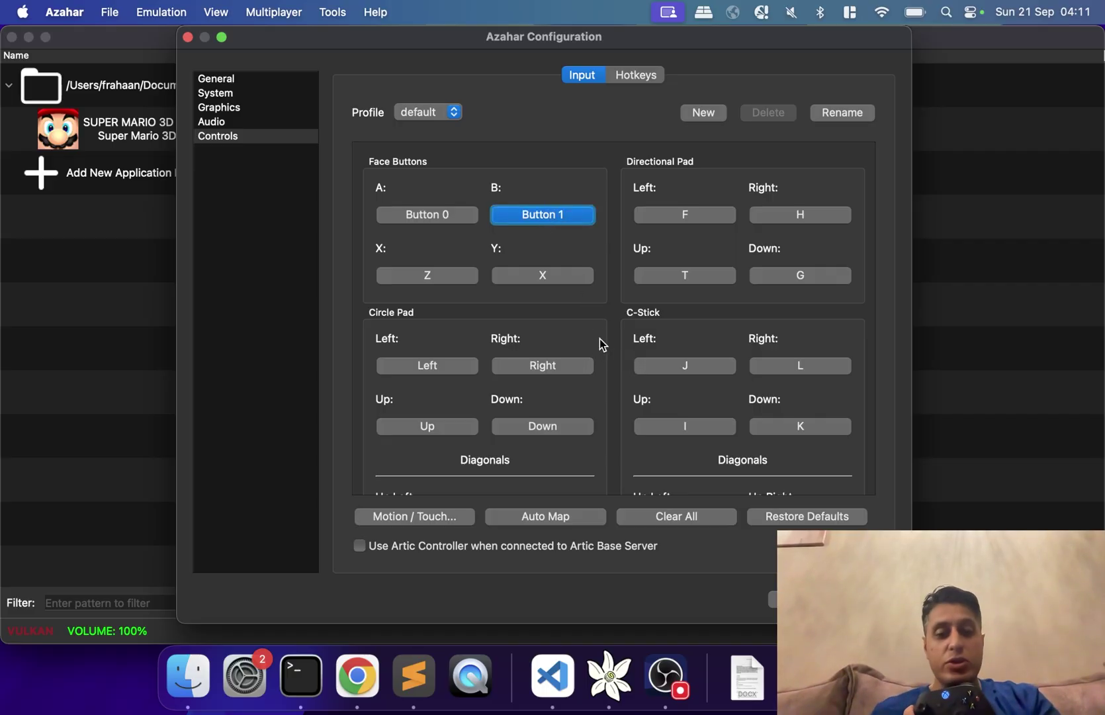
Step: Auto-map all controls of the default profile to the connected controller and review the assigned buttons and axes
left_click(535, 516)
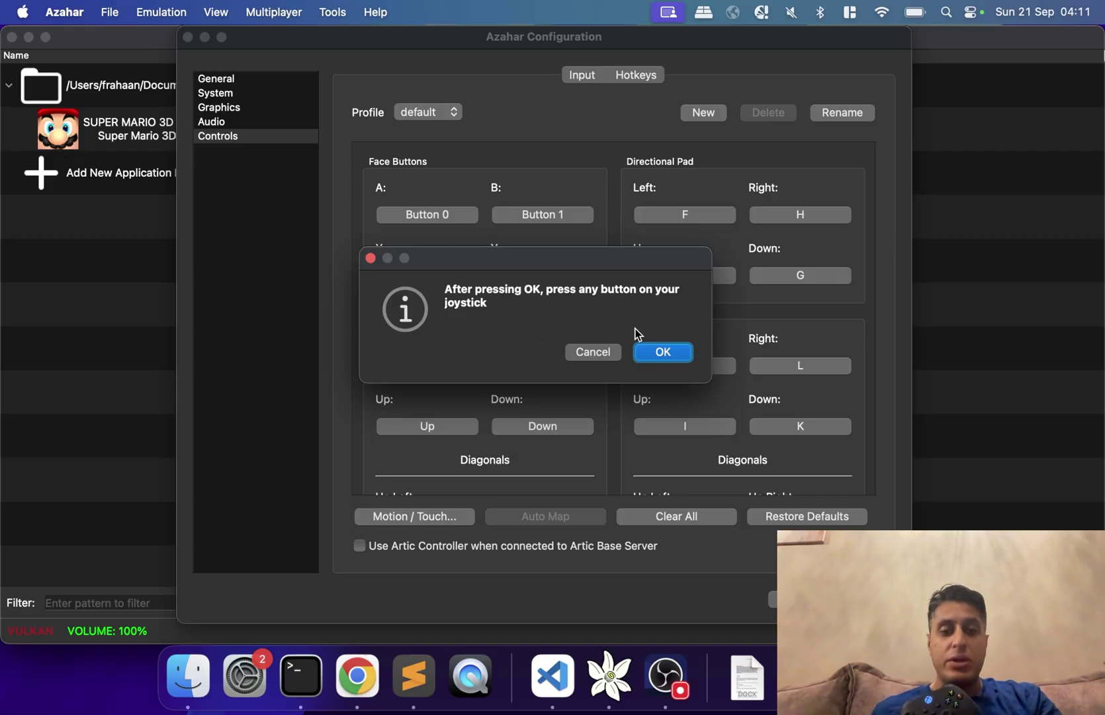
left_click(655, 354)
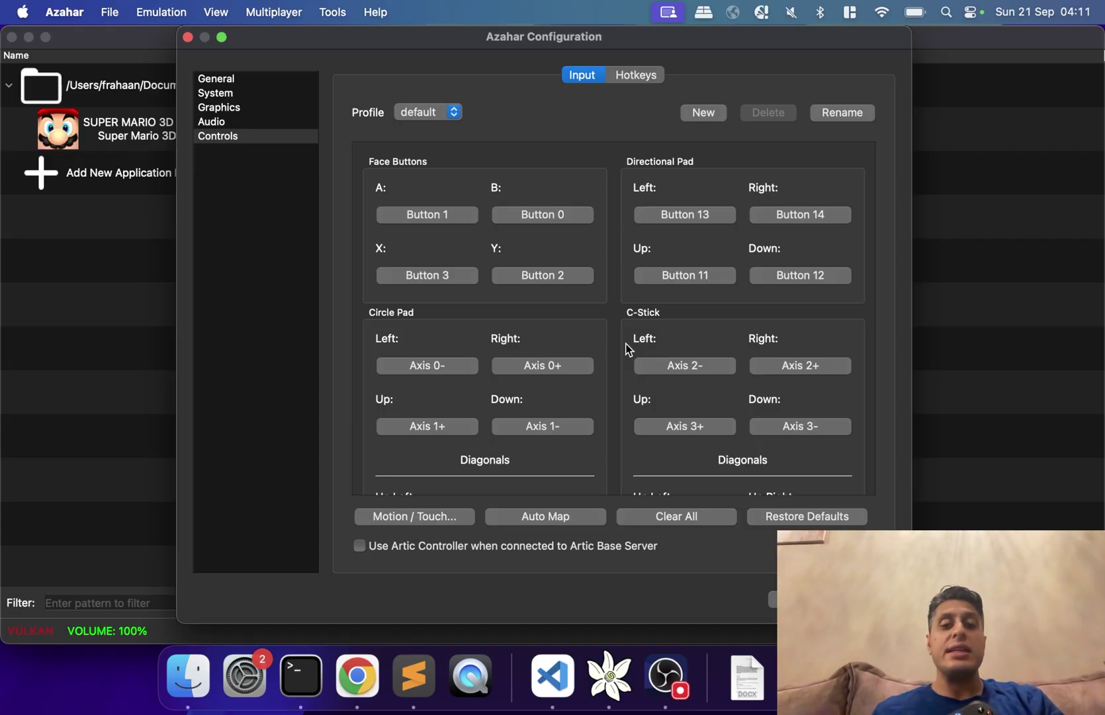
scroll(627, 349, "down", 3)
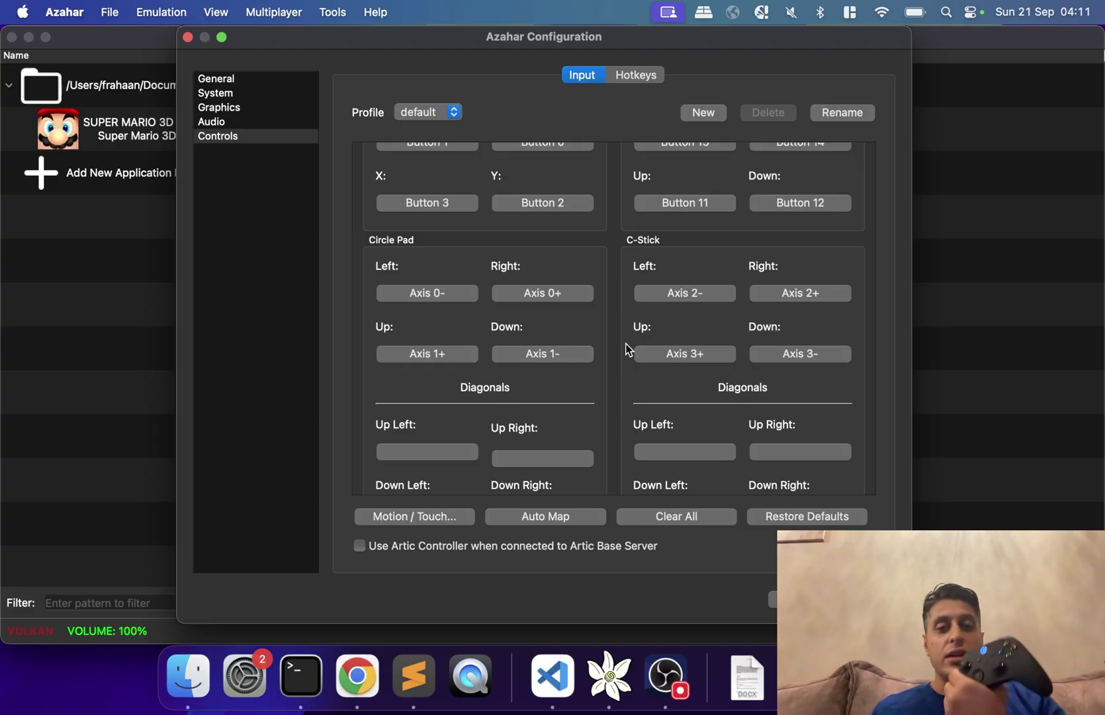
scroll(627, 349, "down", 5)
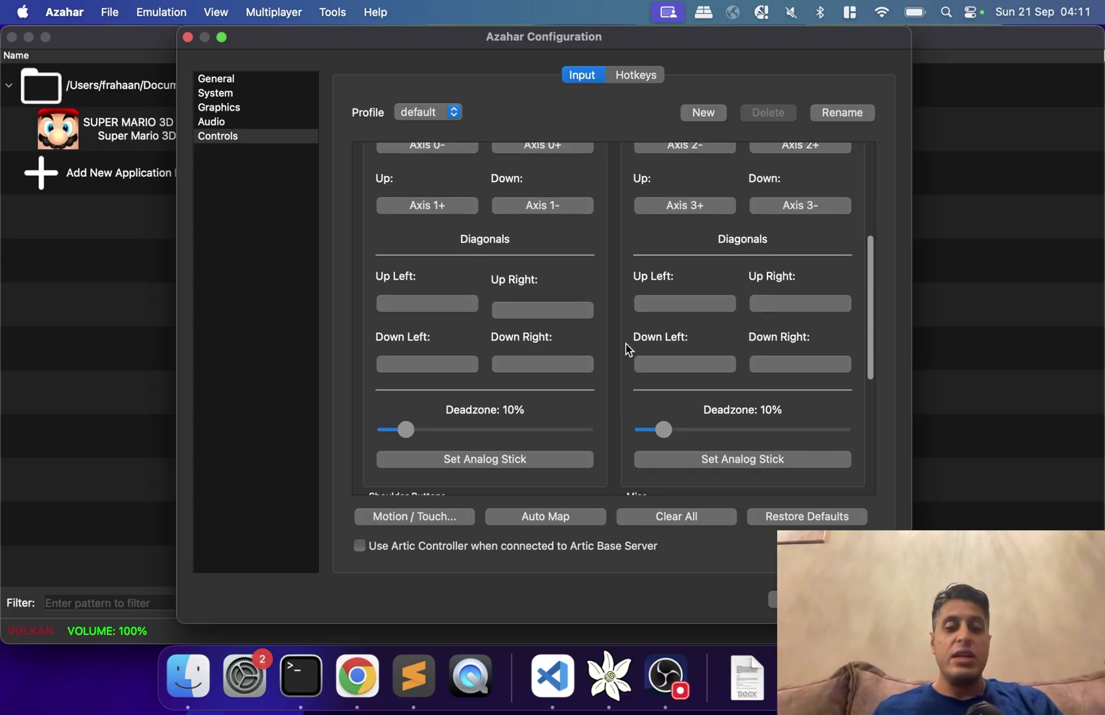
scroll(627, 349, "down", 6)
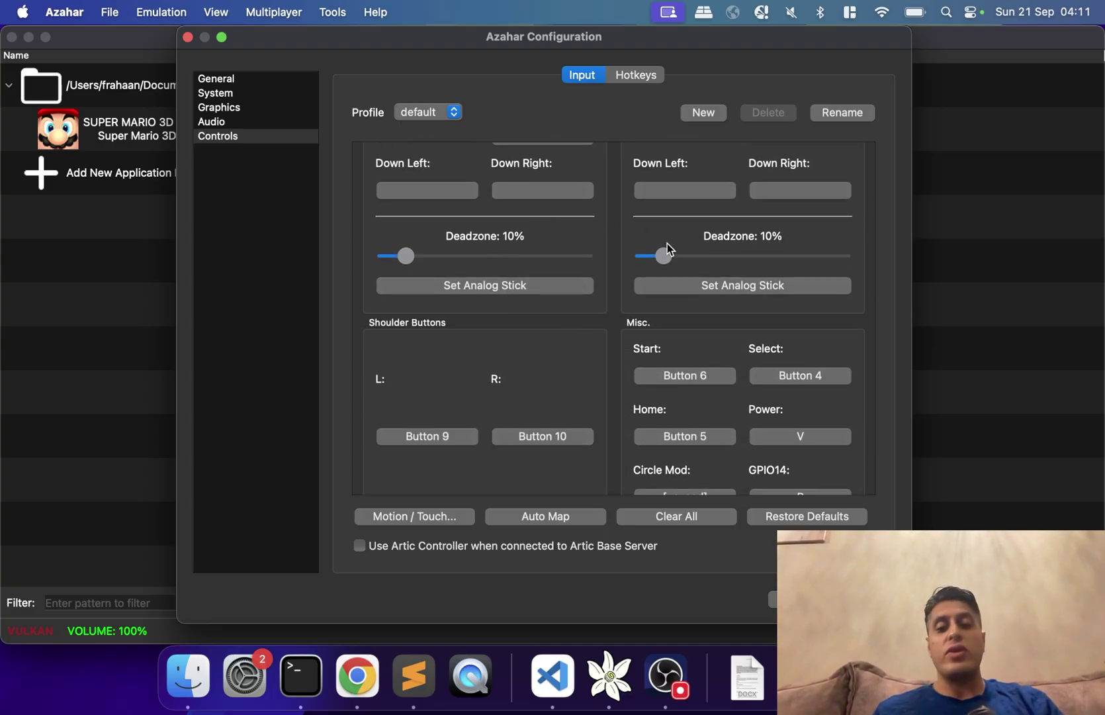
Step: Review the mapped shoulder and miscellaneous buttons, then save the controller configuration
scroll(679, 369, "down", 4)
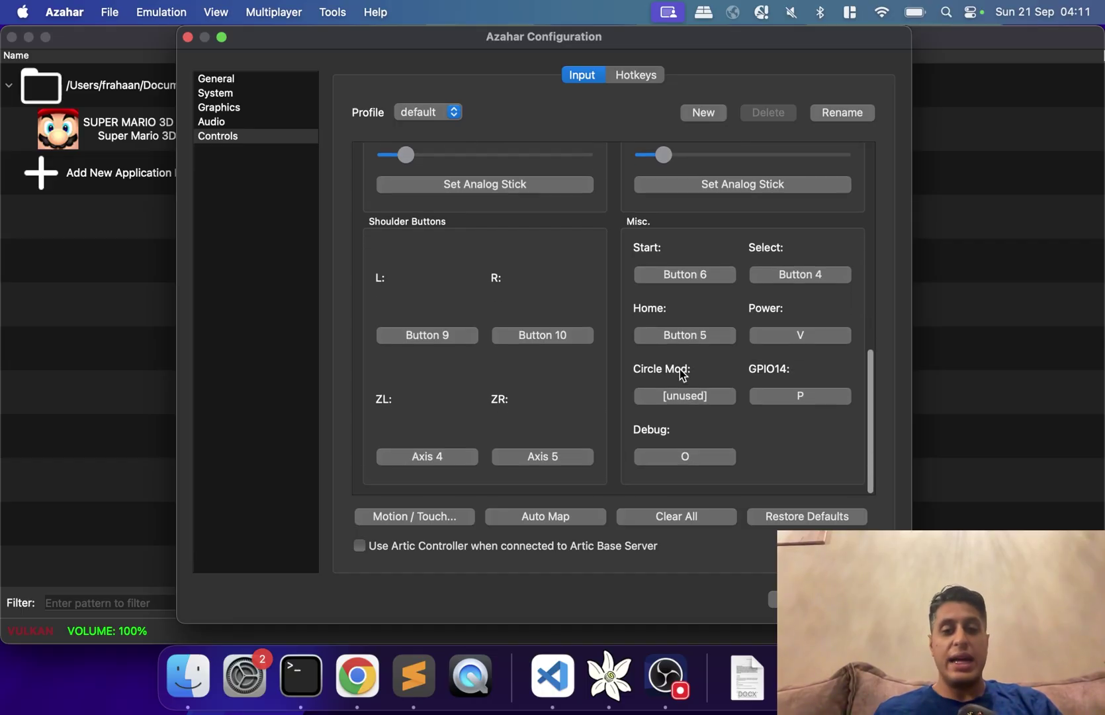
scroll(595, 299, "up", 5)
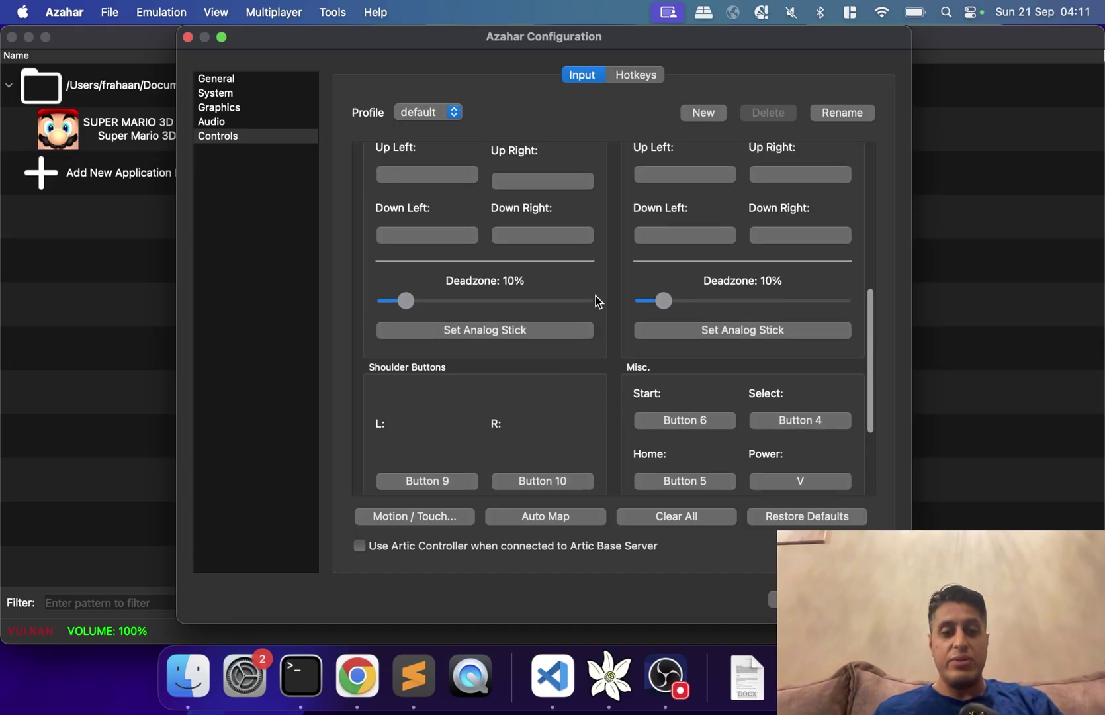
scroll(596, 298, "down", 5)
left_click(867, 599)
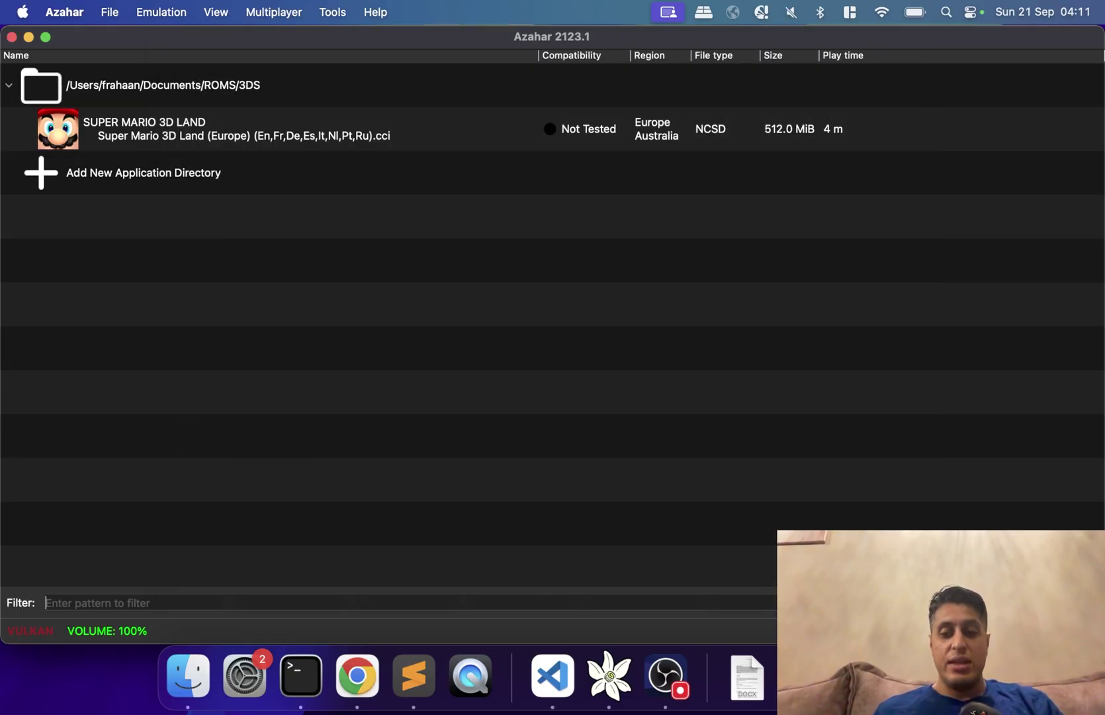
Step: Launch Super Mario 3D Land from the application list and look at the emulation's options for loading a state
double_click(191, 147)
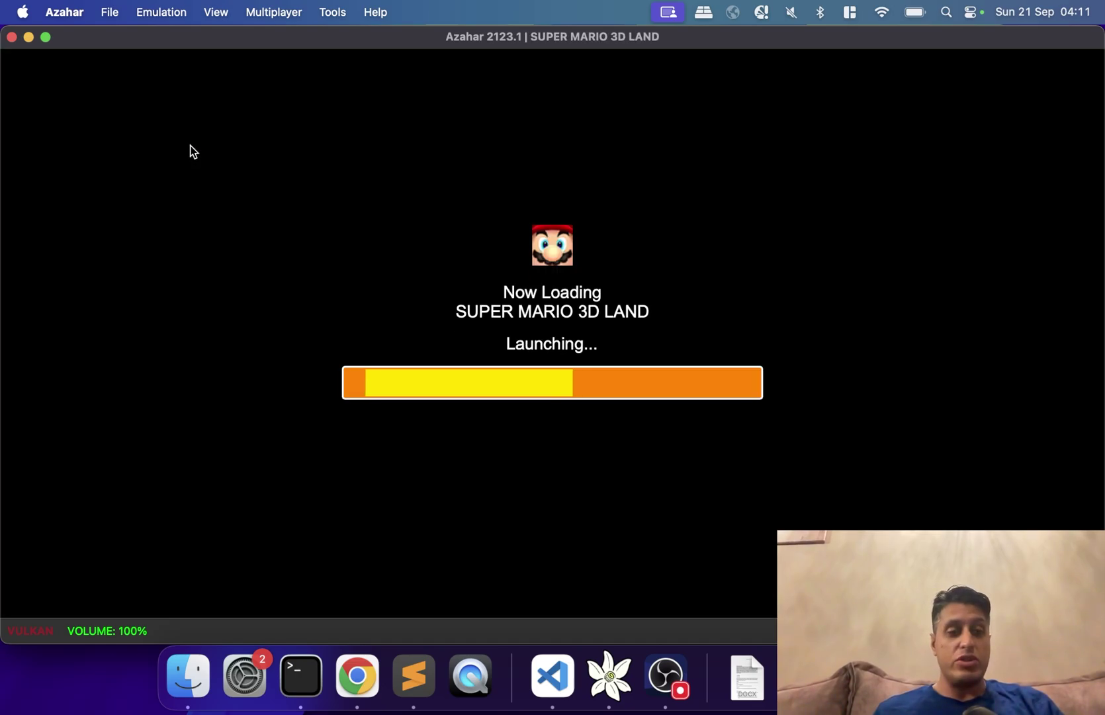
left_click(110, 12)
mouse_move(161, 12)
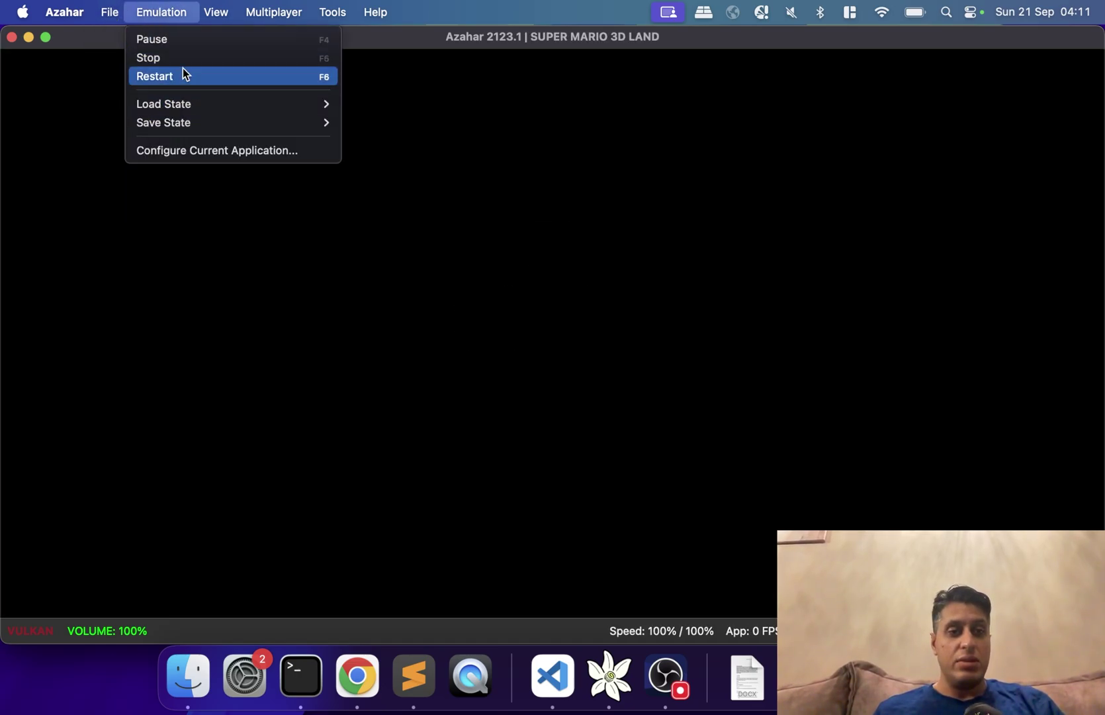
mouse_move(183, 106)
left_click(395, 169)
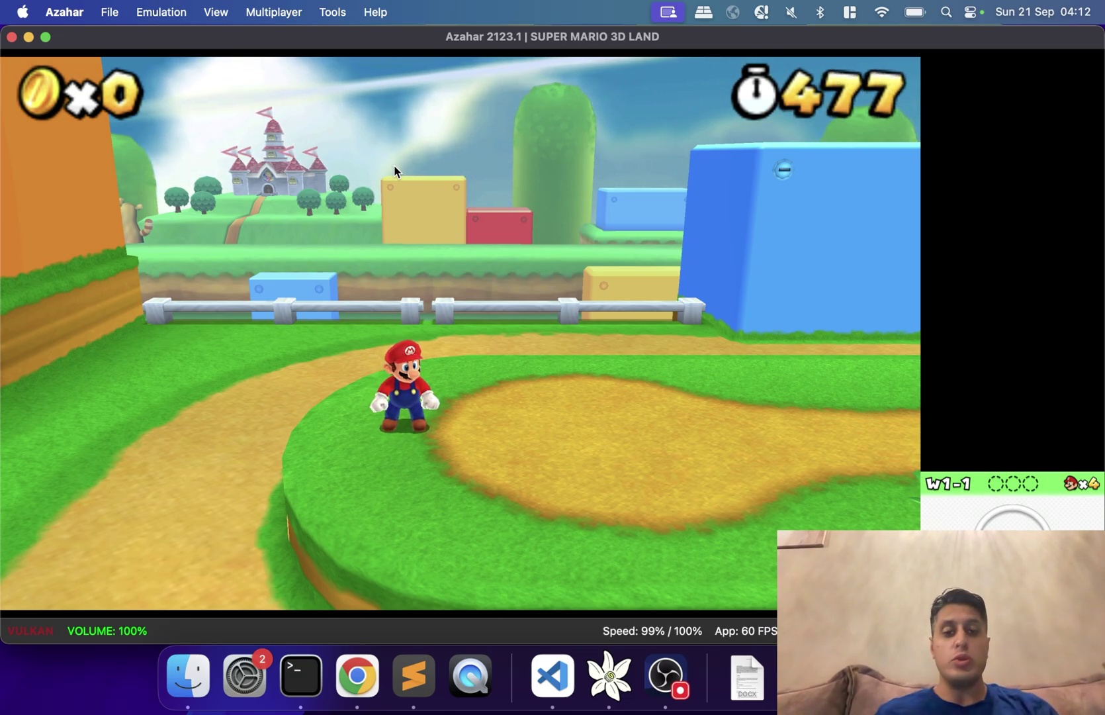
Step: Test the controller by running Mario past the arrow sign onto the grass ledge and hitting the first question block
key("Right")
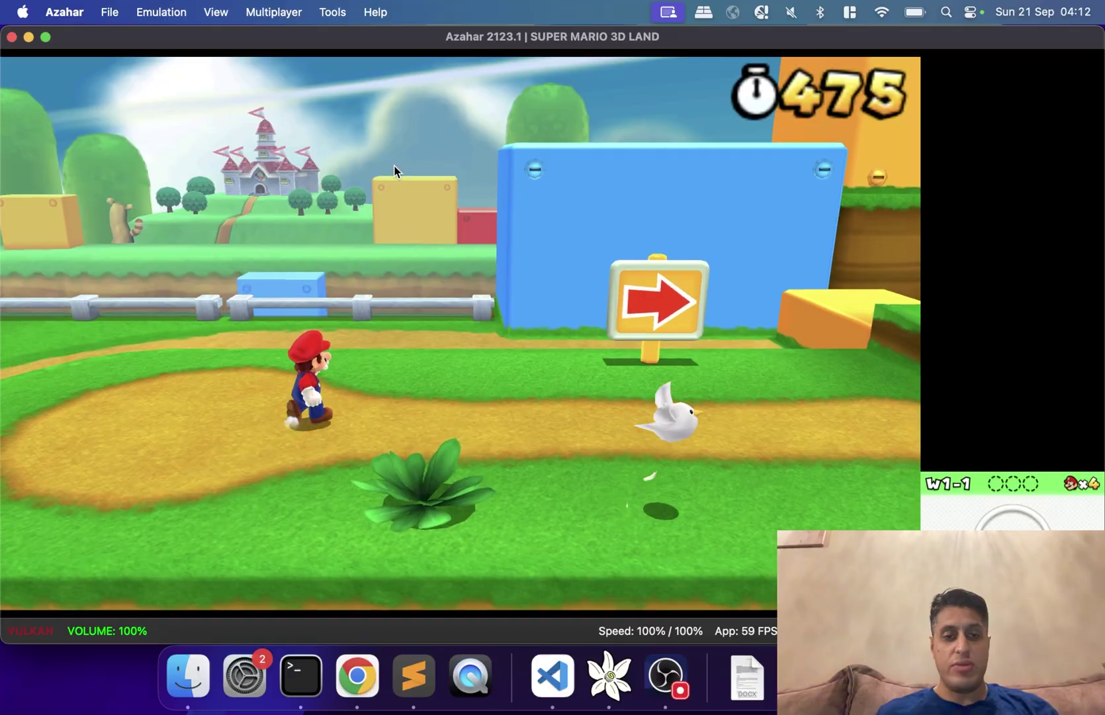
key("Right")
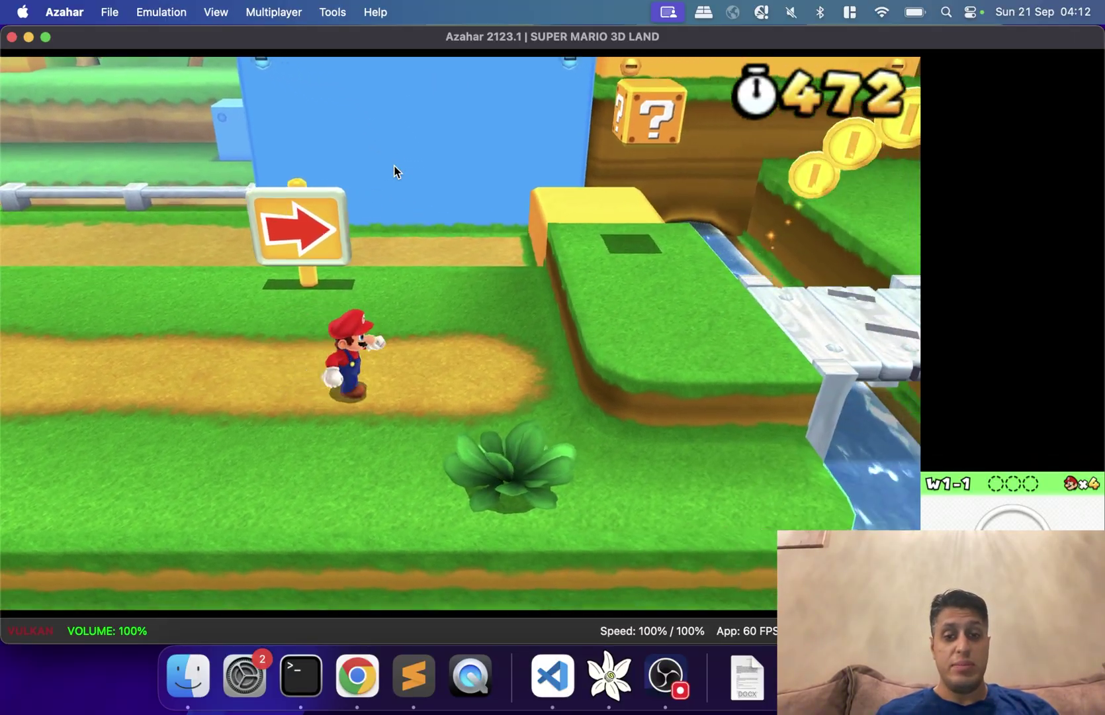
key("Right")
key("Up")
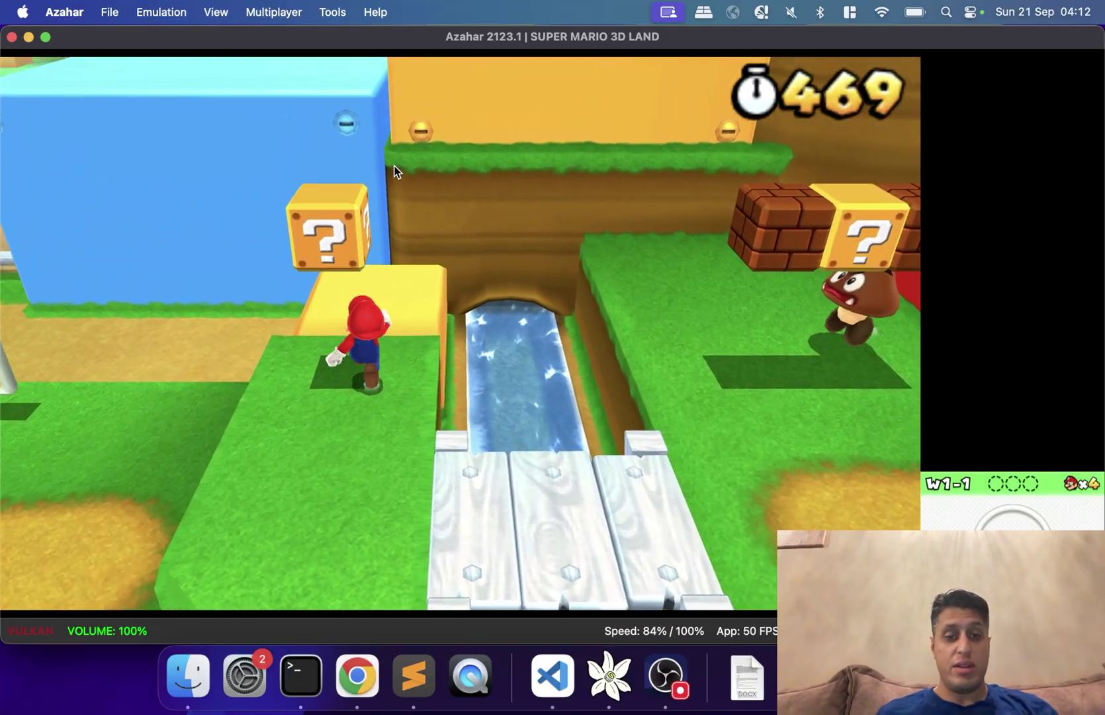
key("a")
key("Down")
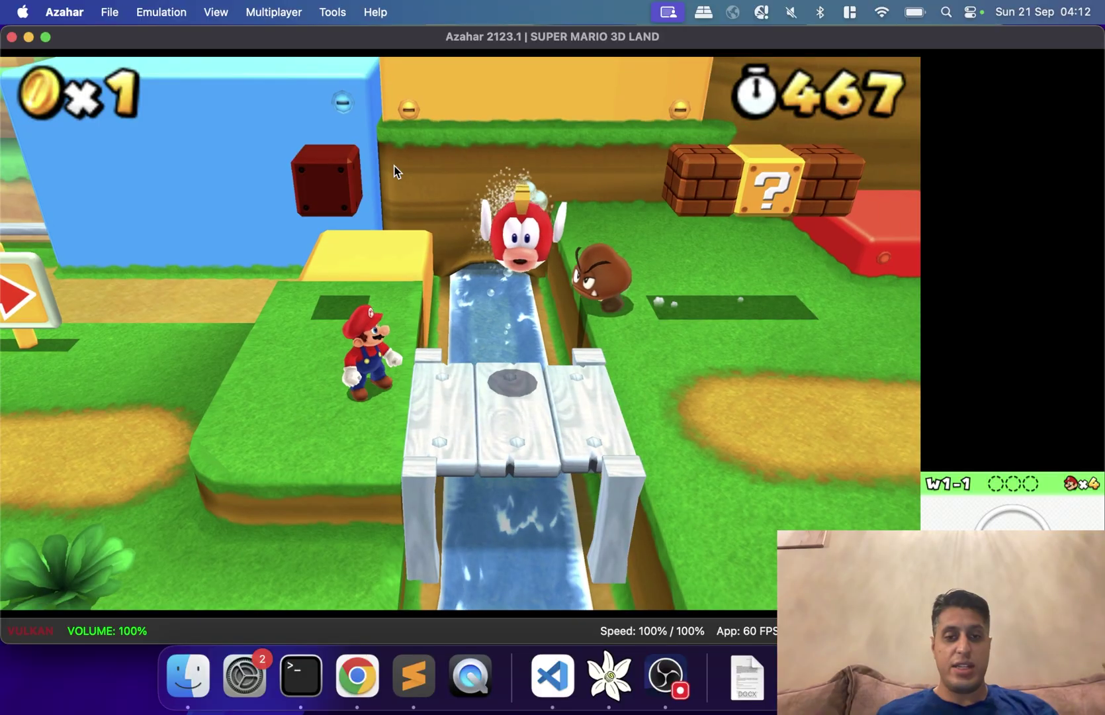
Step: Cross the wooden bridge and hit the question block between the bricks to get the Tanooki suit
key("Right")
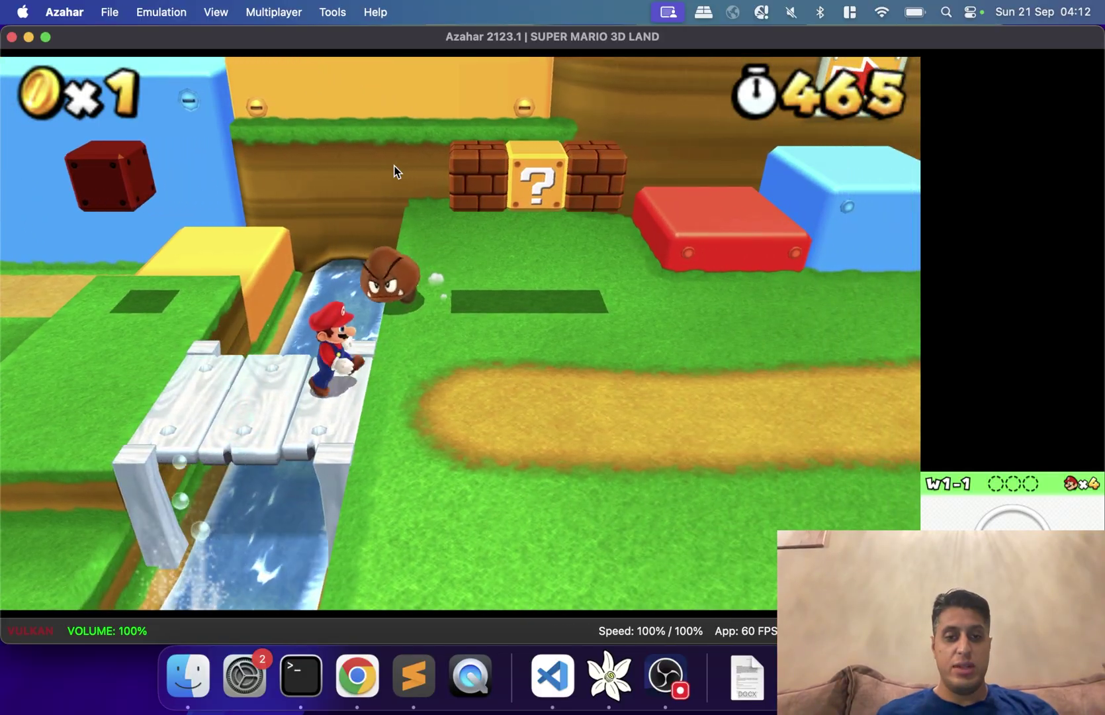
key("Right")
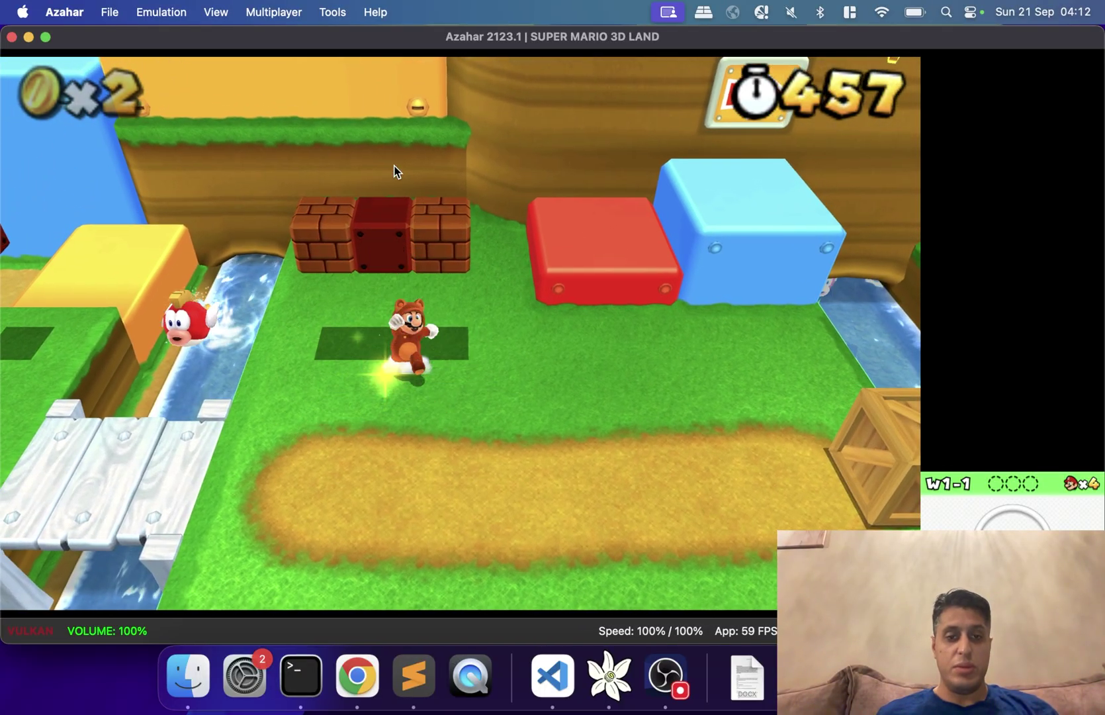
key("Right")
Step: Raise the Mac's sound volume to about a third so the game can be heard
key("XF86AudioRaiseVolume")
key("XF86AudioRaiseVolume")
key("XF86AudioRaiseVolume")
key("XF86AudioRaiseVolume")
key("XF86AudioRaiseVolume")
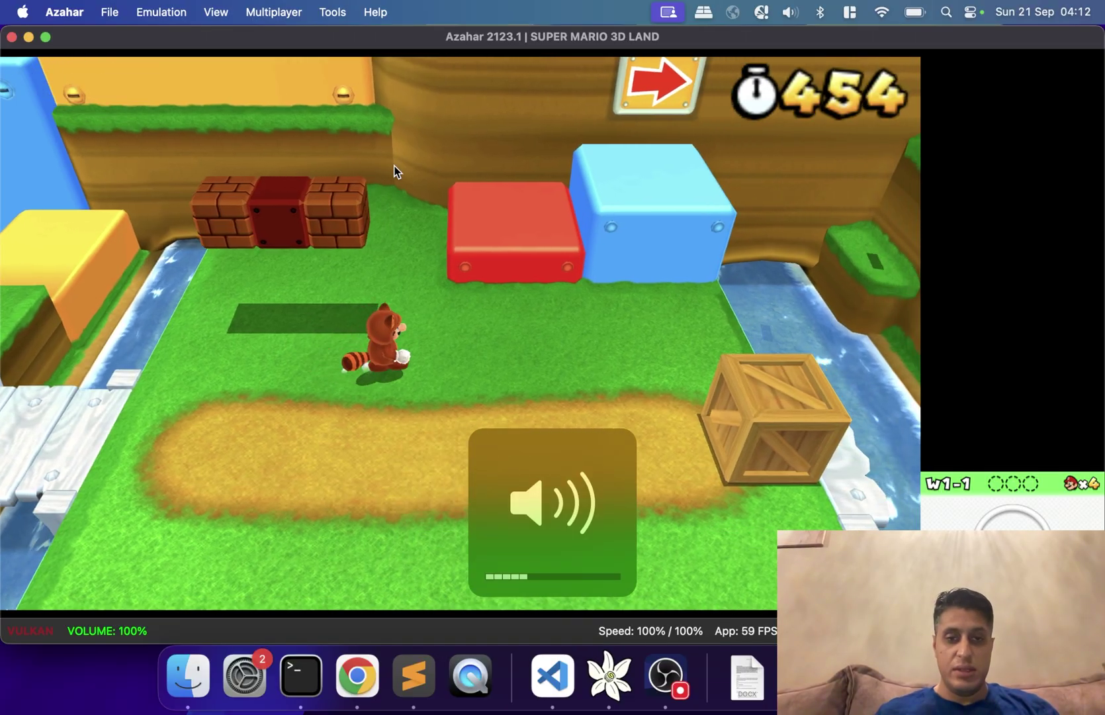
Step: Play through level W1-1 as Tanooki Mario, jumping across blocks and platforms and collecting coins up to the goal flagpole
key("Right")
key("a")
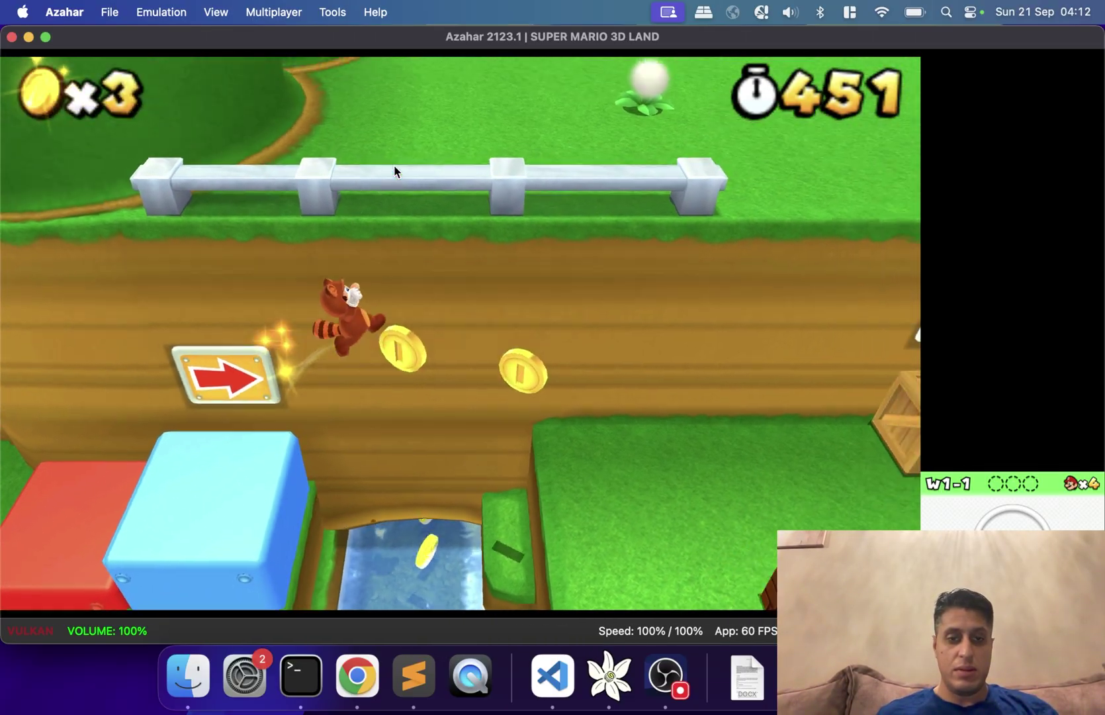
key("Right")
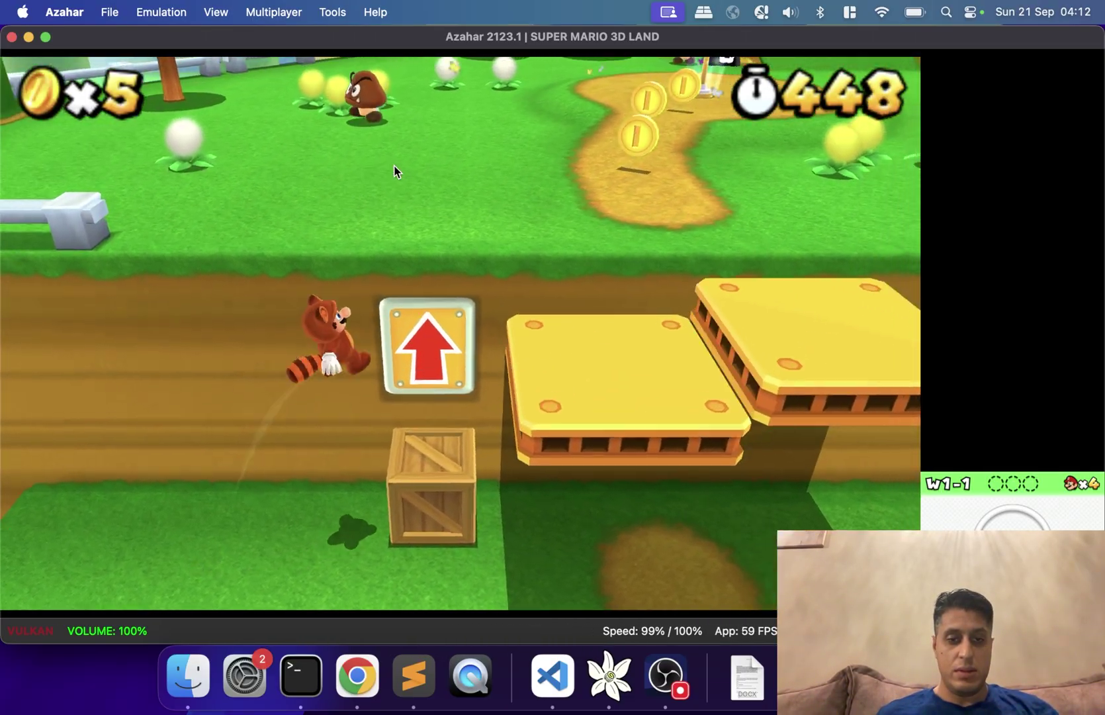
key("Right")
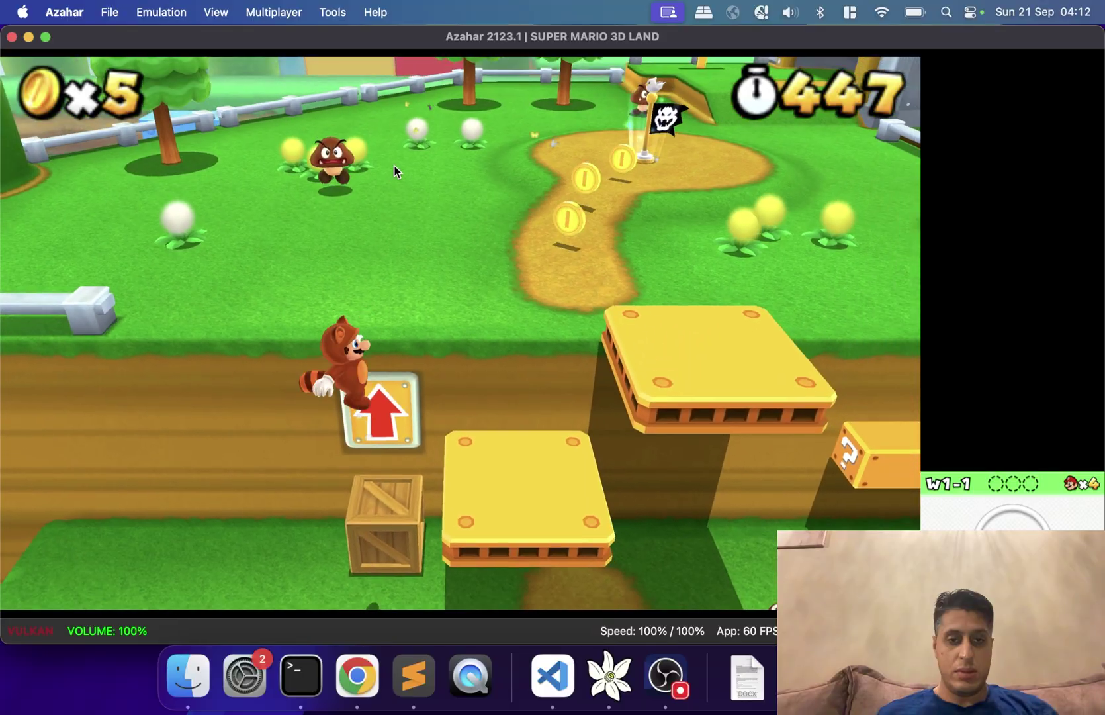
key("Up")
key("a")
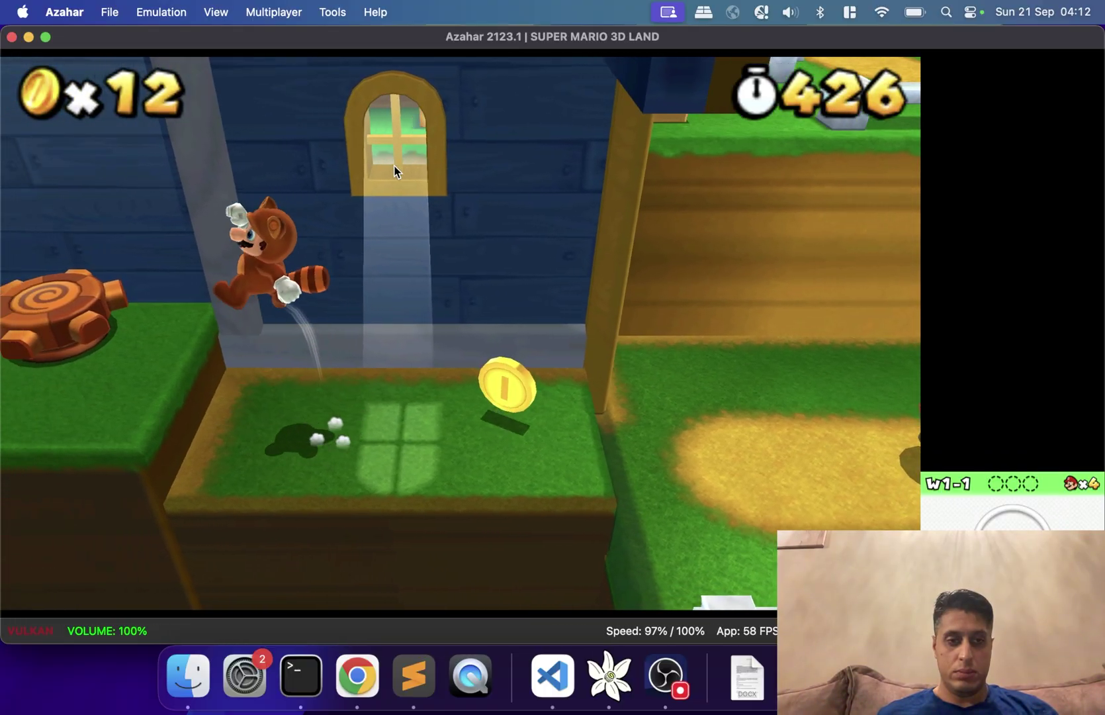
key("Left")
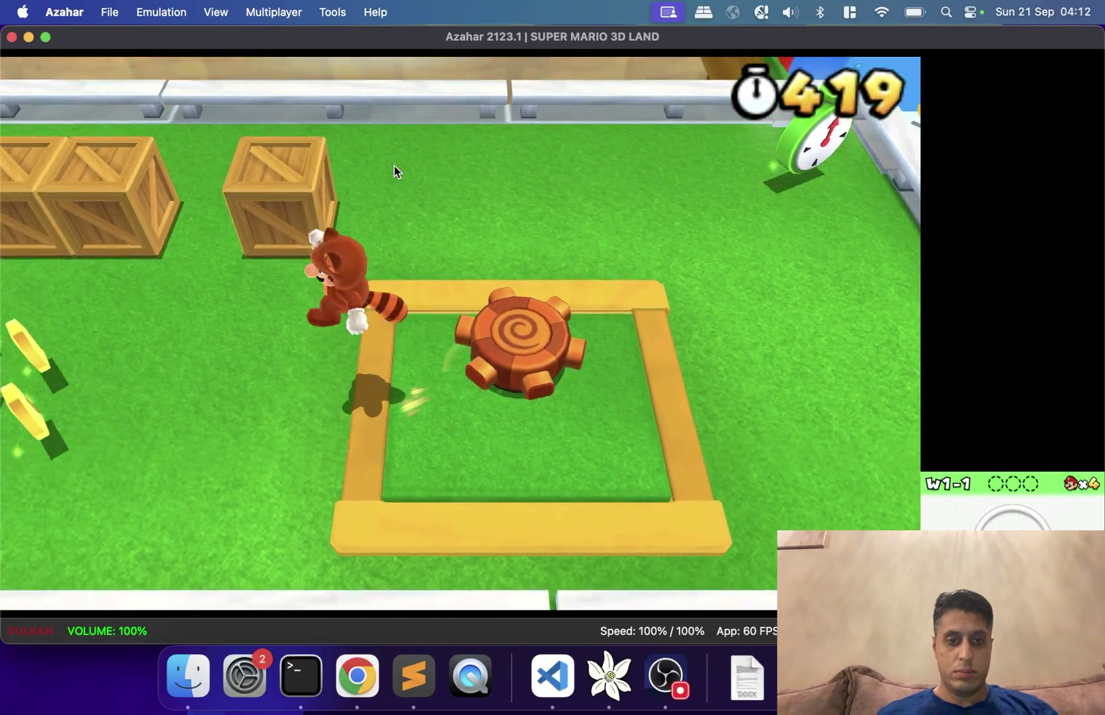
key("Left")
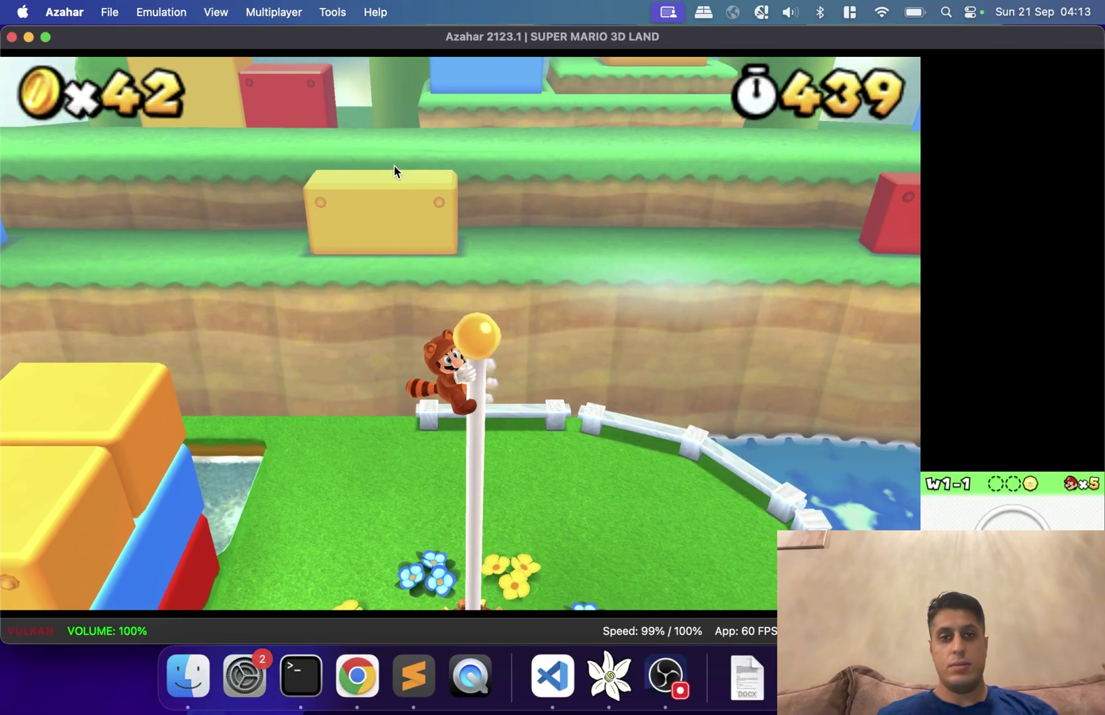
Step: Lower the Mac's sound volume and mute it
key("XF86AudioLowerVolume")
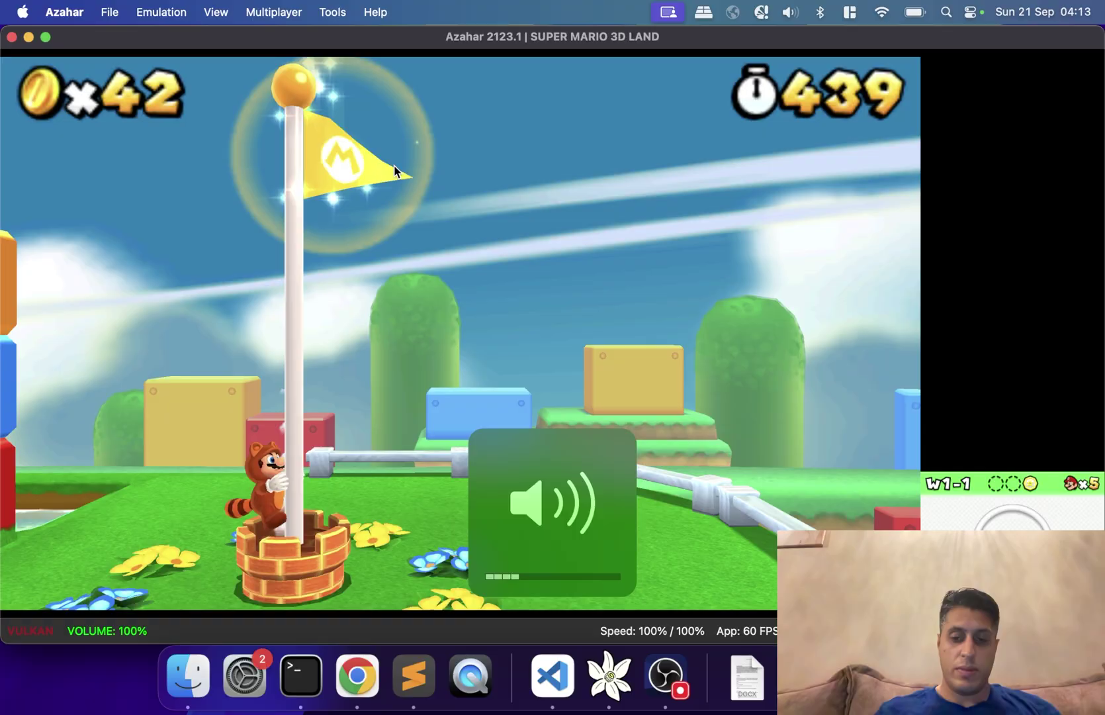
key("XF86AudioMute")
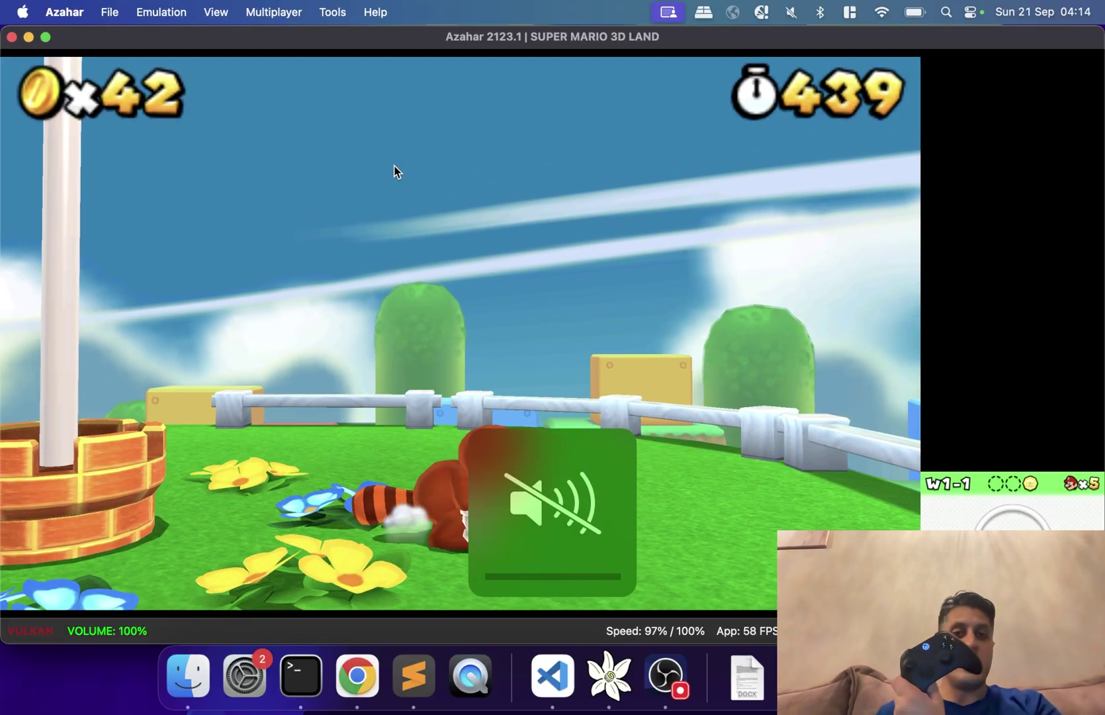